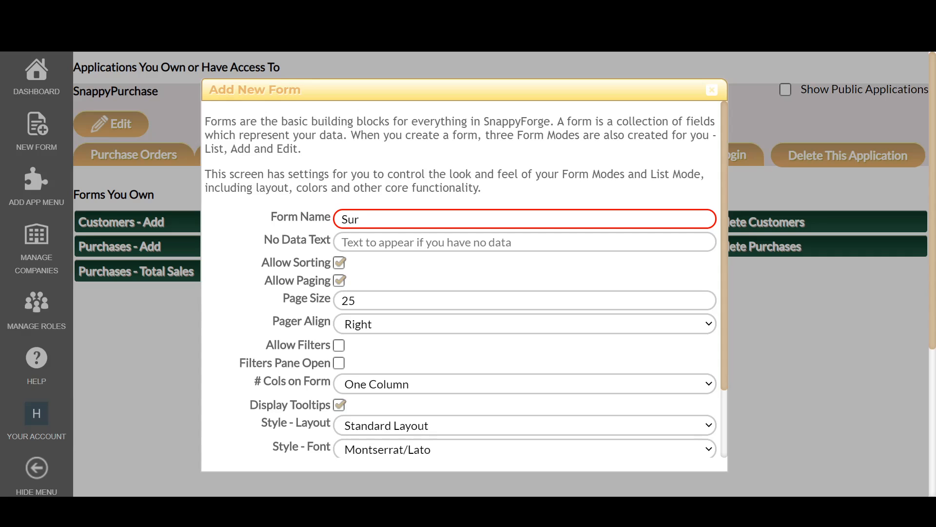
Step: Name the new form Survey, choose the Standard Small - Labels Above Field layout style, and save the form
scroll(373, 284, down, 3)
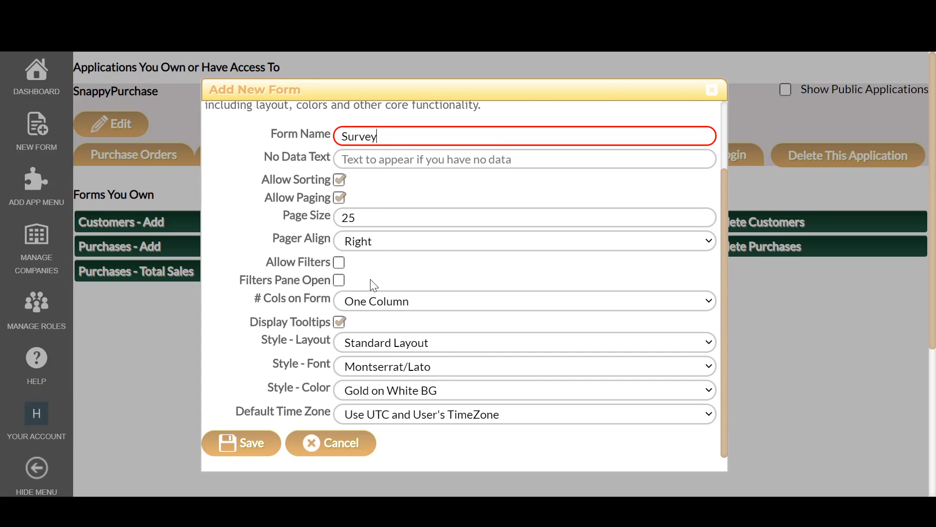
click(399, 346)
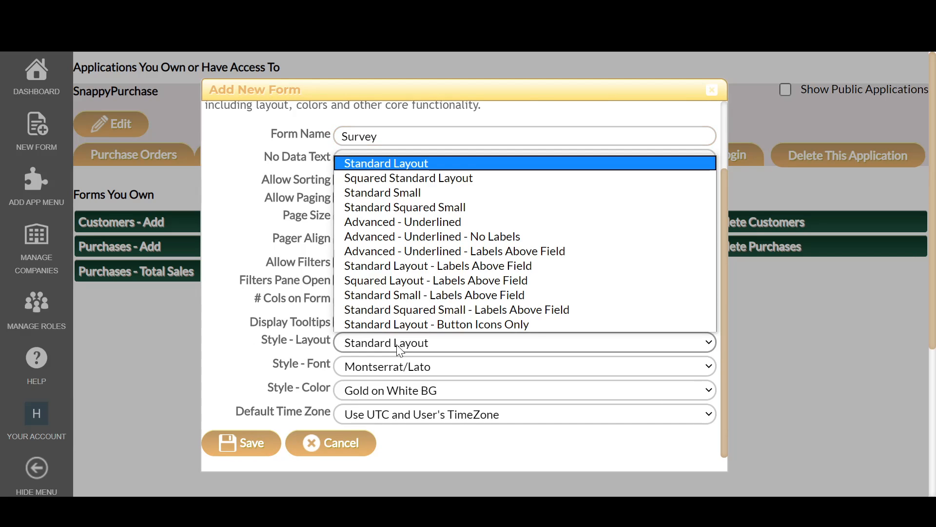
click(410, 294)
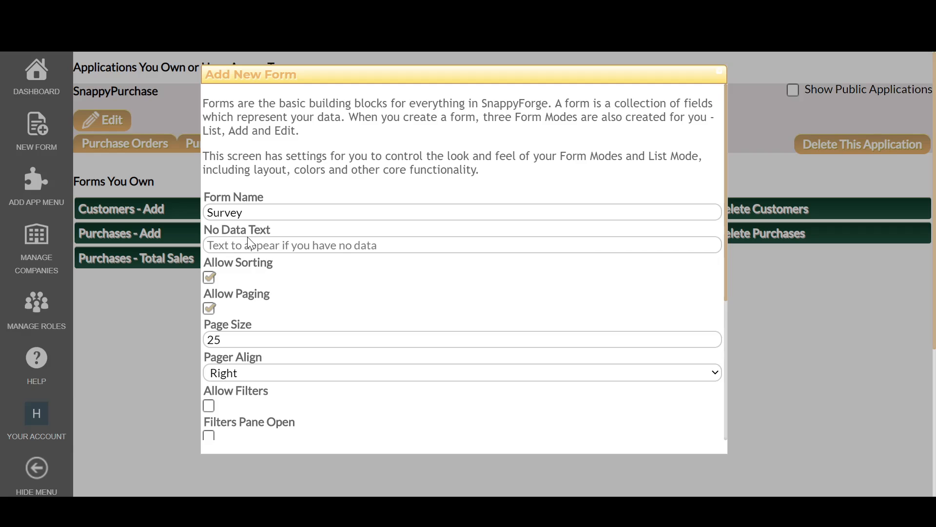
scroll(277, 307, down, 5)
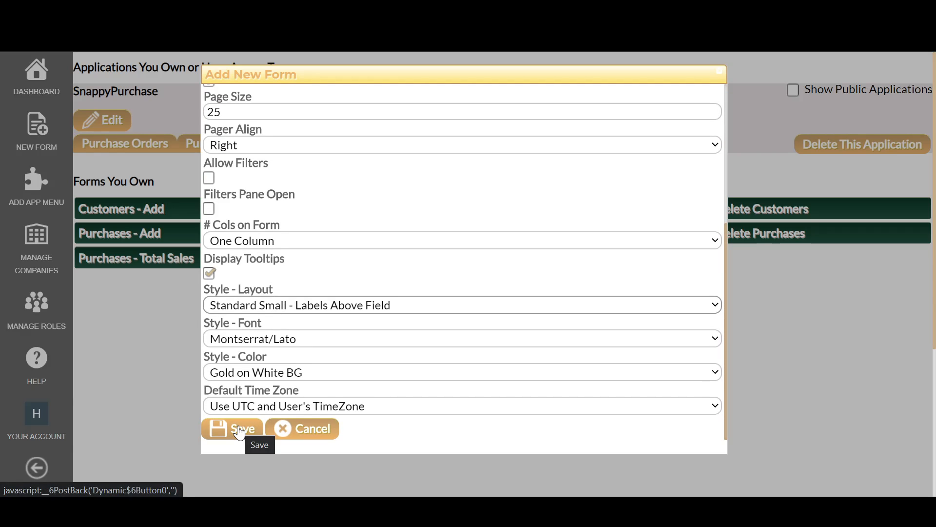
click(236, 429)
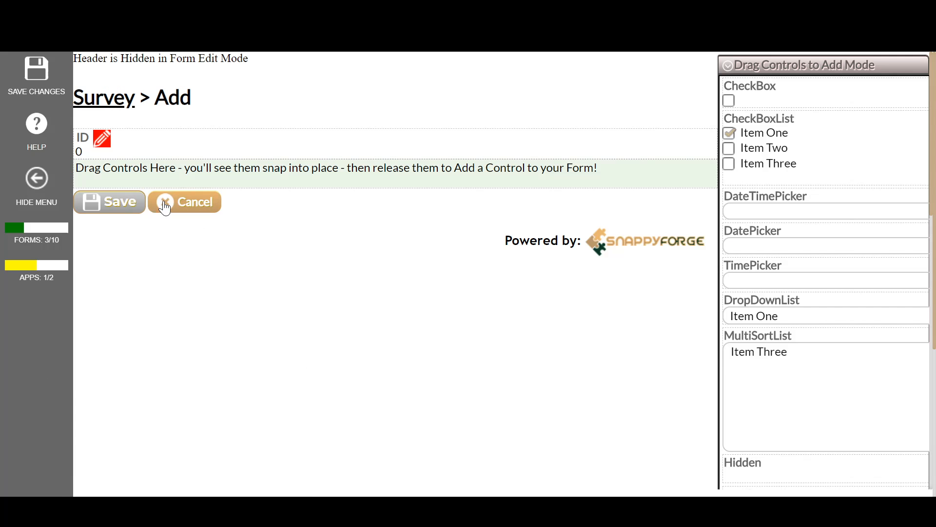
Step: Set the ID field's control type to Hidden in Add Mode and save the control
click(104, 141)
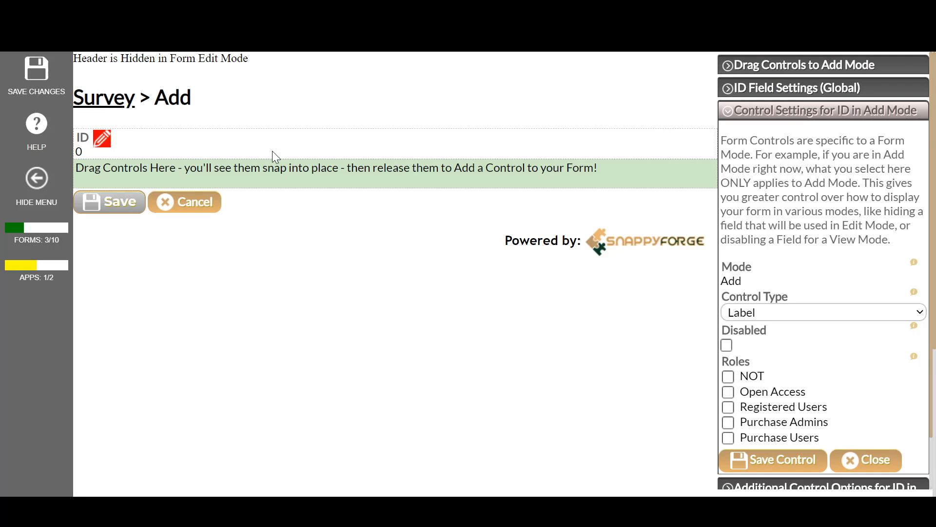
click(798, 316)
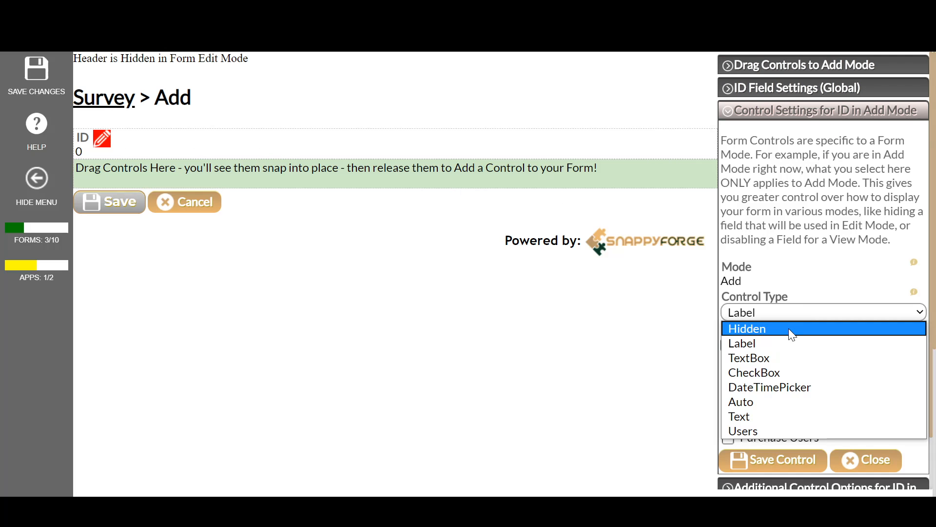
click(788, 329)
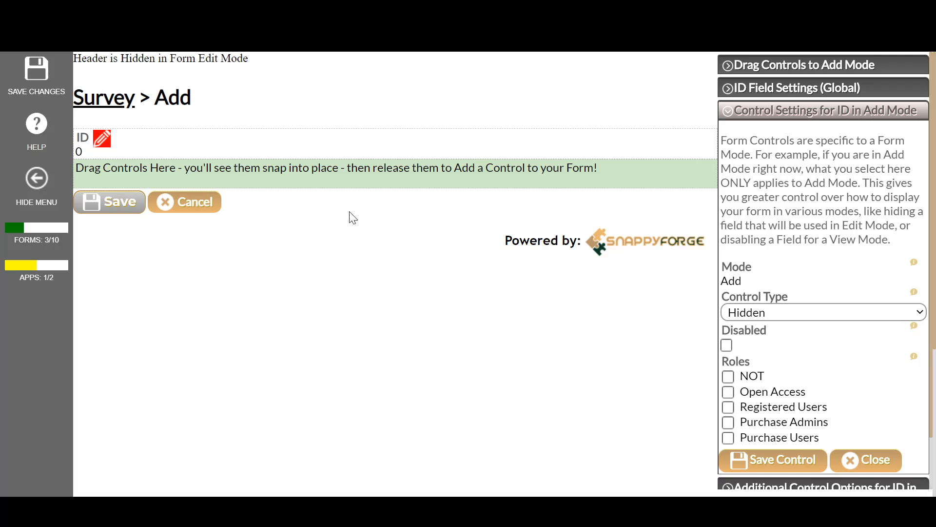
scroll(779, 317, down, 1)
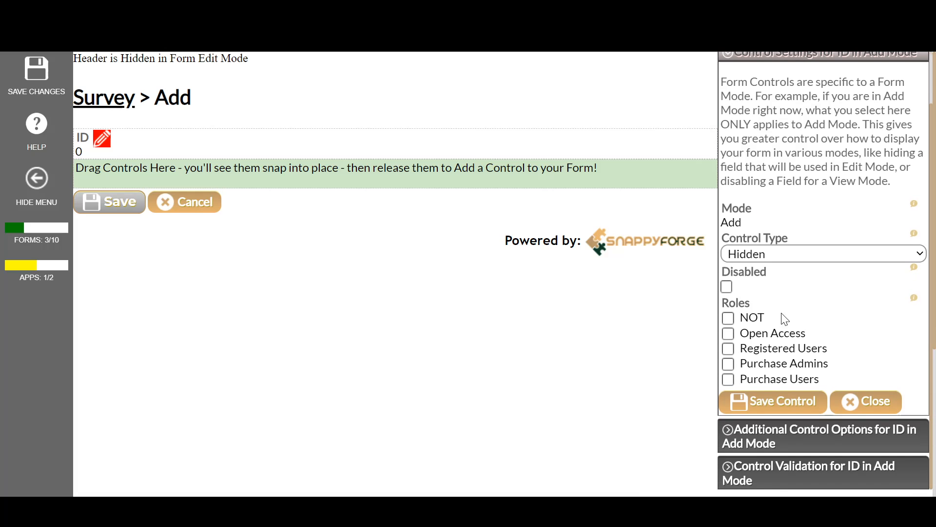
click(773, 403)
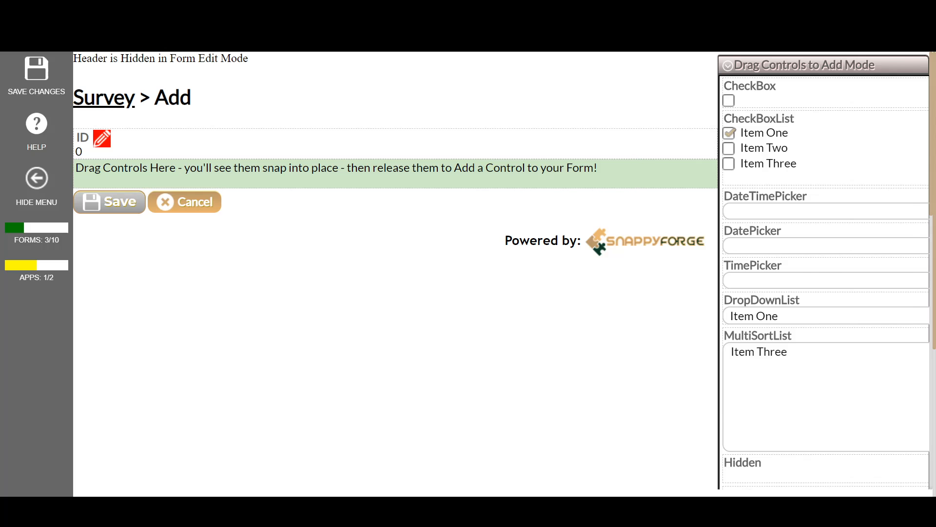
Step: Switch to Notepad and select the question "Do you like the design of our new website, SnappyForge.com?" in Survey.txt for copying
key(alt+Tab)
click(482, 142)
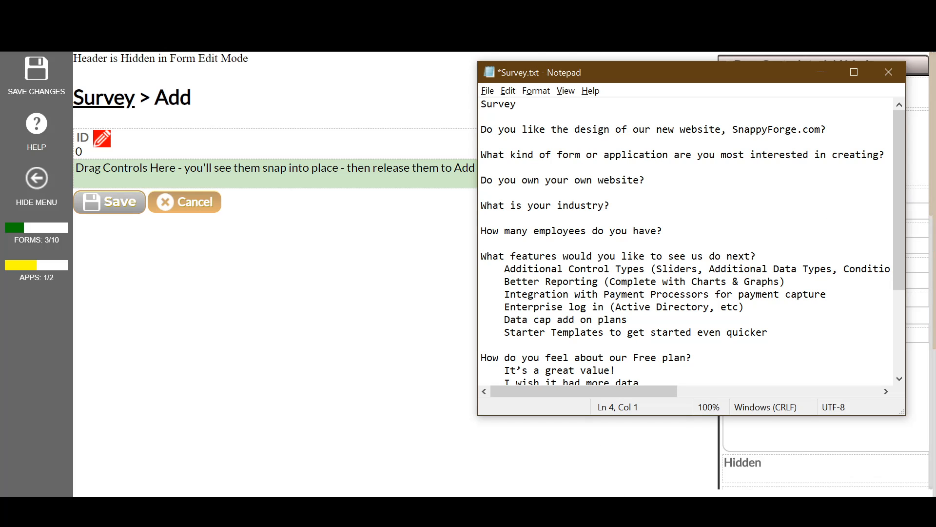
key(ctrl+shift+Left)
key(ctrl+shift+Right)
key(shift+Up)
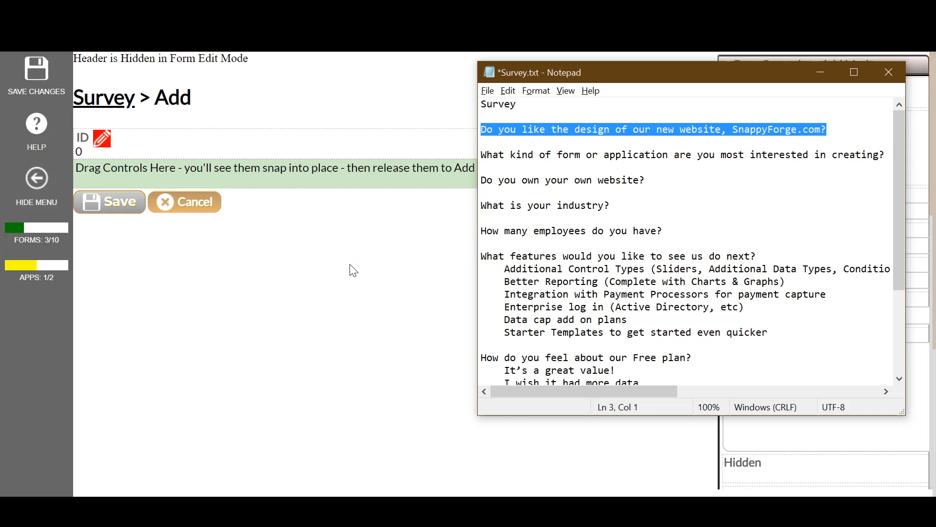
Step: Back in the Survey form, add a manually set up RadioButtonList named "Do you like the design of our new website, SnappyForge.com?"
key(alt+Tab)
scroll(765, 303, down, 3)
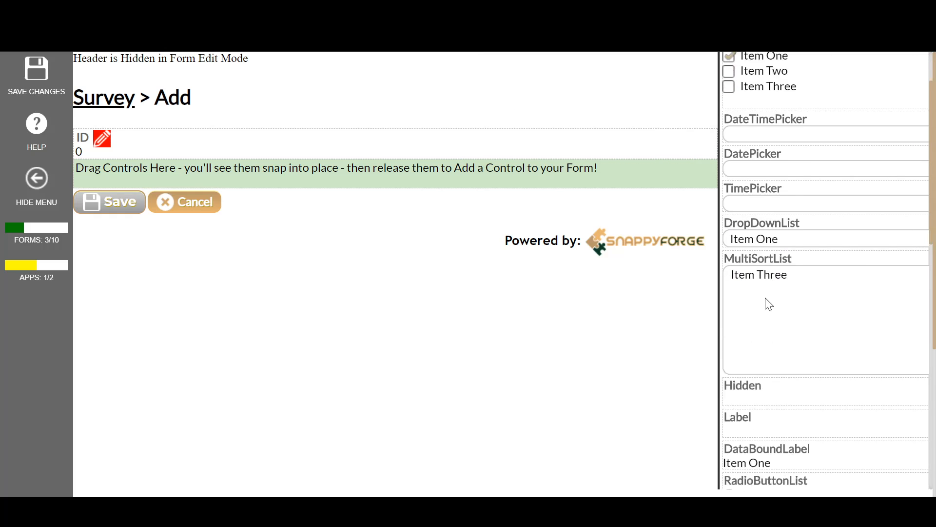
drag(766, 445, 146, 168)
key(ctrl+v)
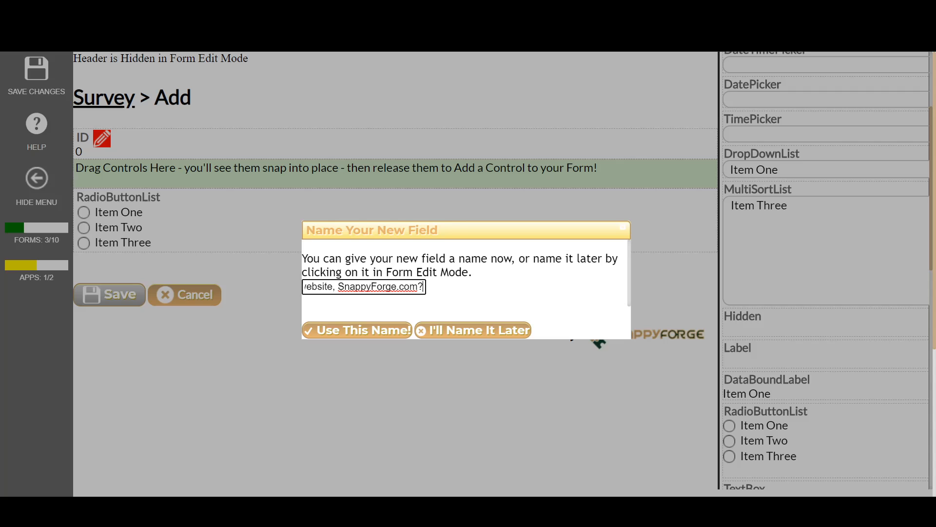
click(378, 333)
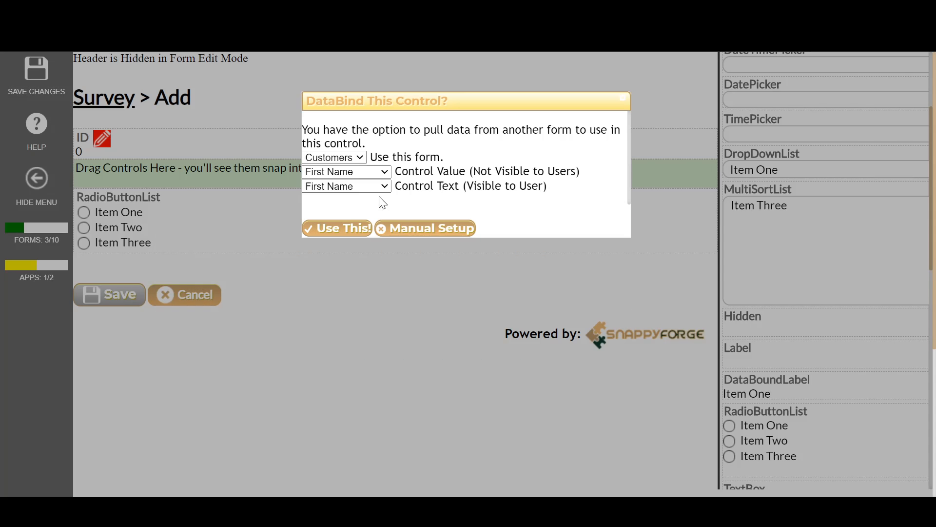
click(424, 228)
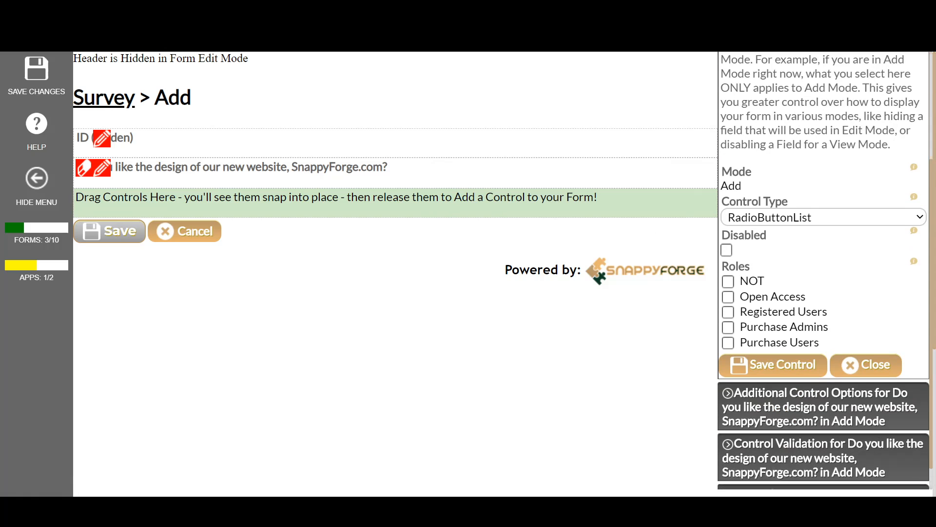
Step: Add a required validation rule with message "Please let us know if you like our new design!" to the radio button question, copied to all other modes
click(731, 428)
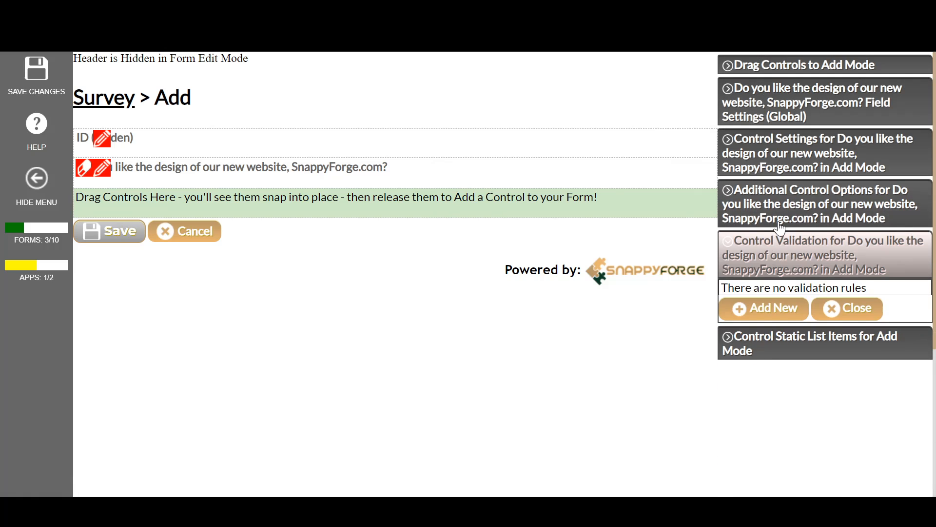
click(777, 306)
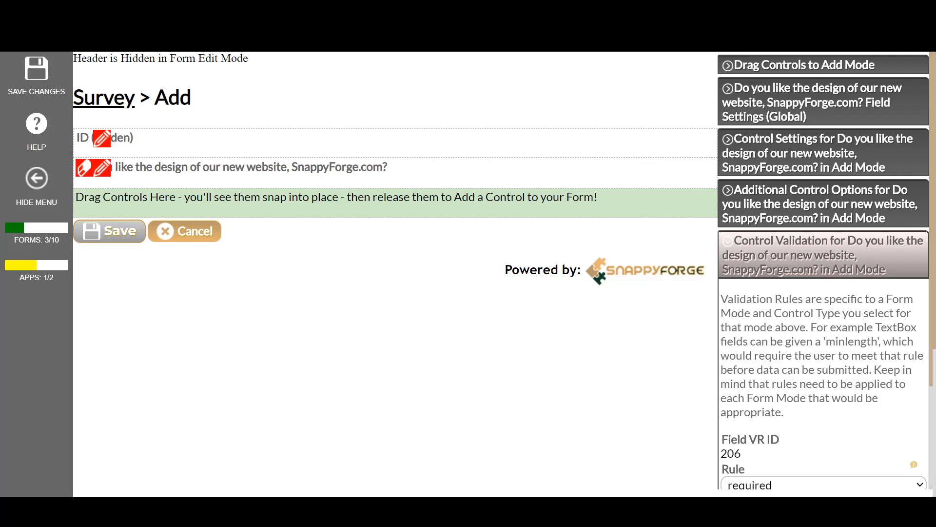
scroll(823, 293, down, 1)
click(741, 477)
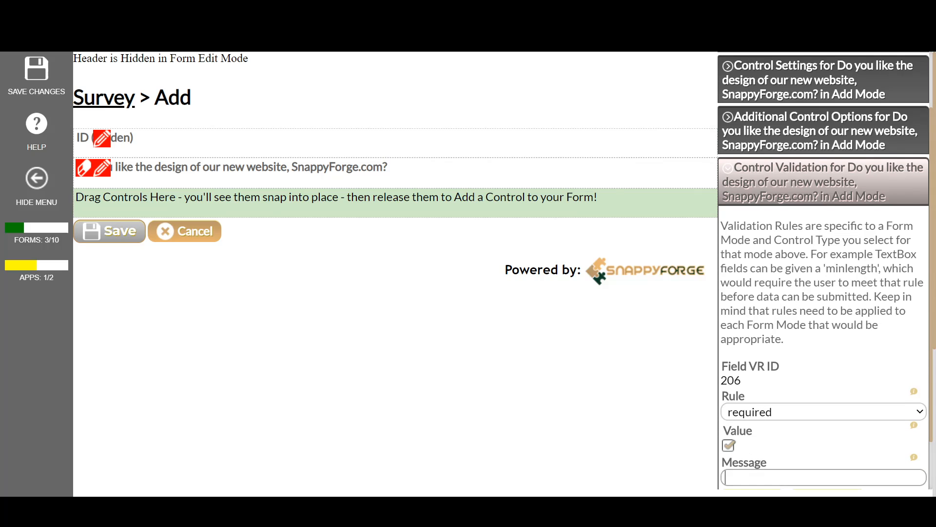
text(Please let us)
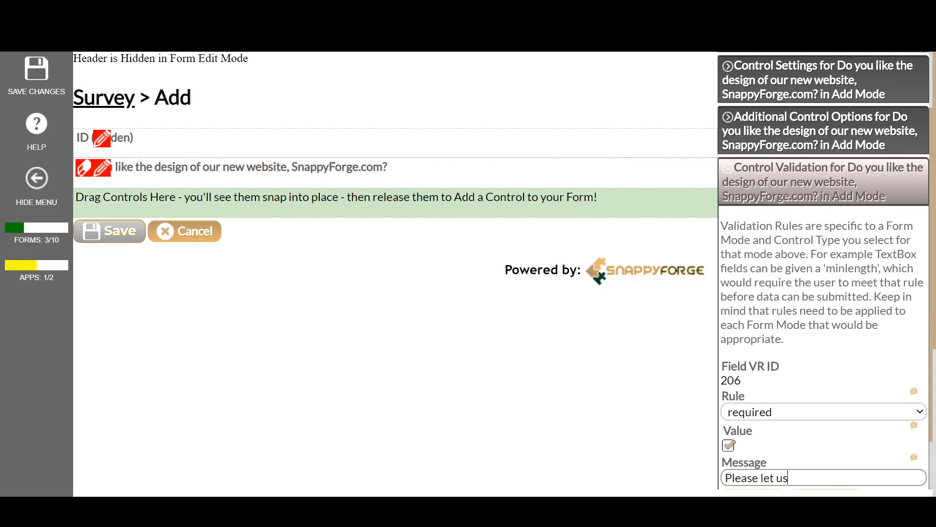
text( know if you like our)
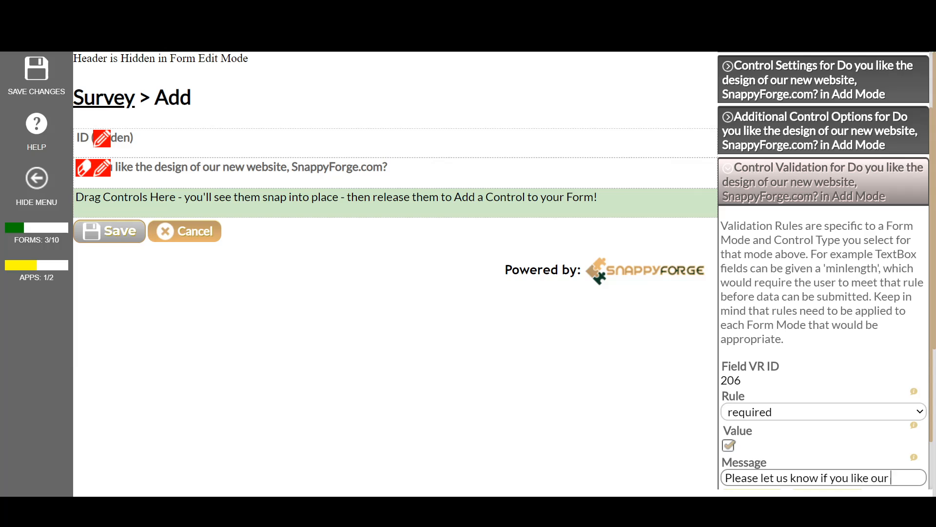
text( new design!)
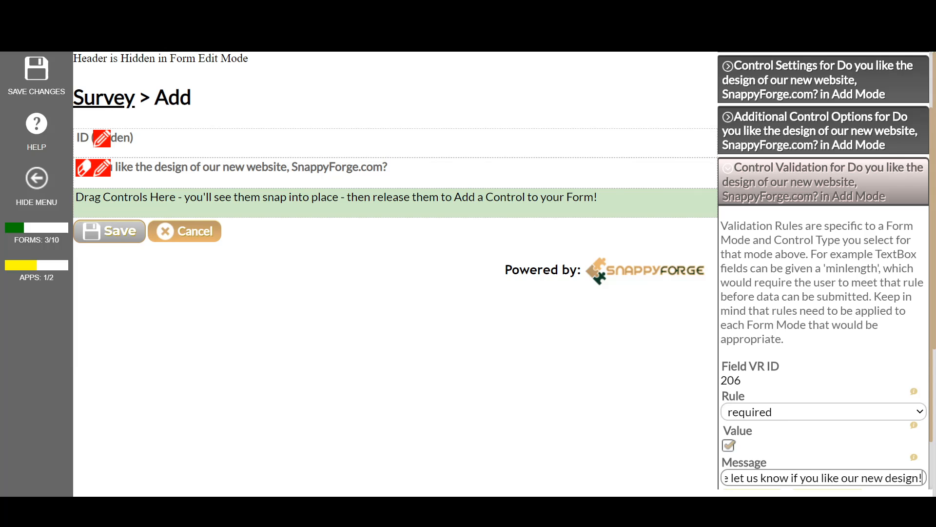
scroll(743, 442, down, 1)
click(743, 439)
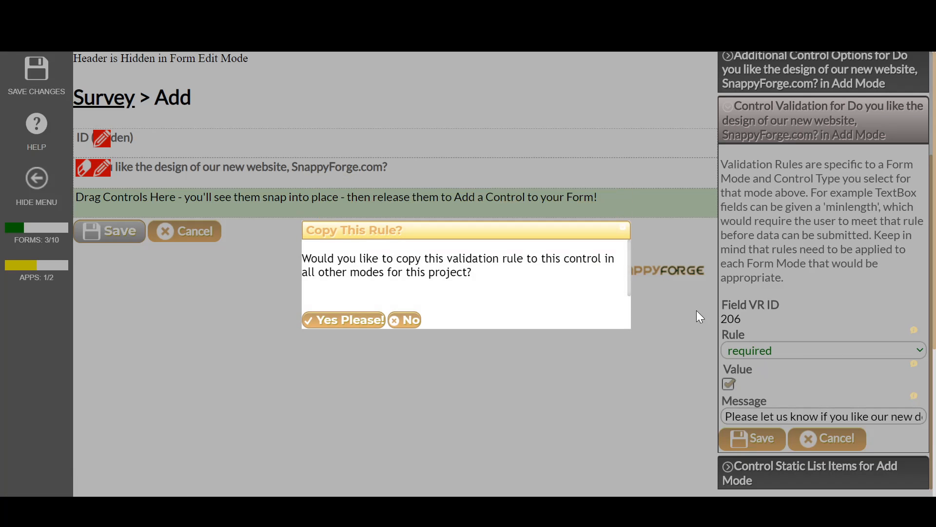
click(366, 323)
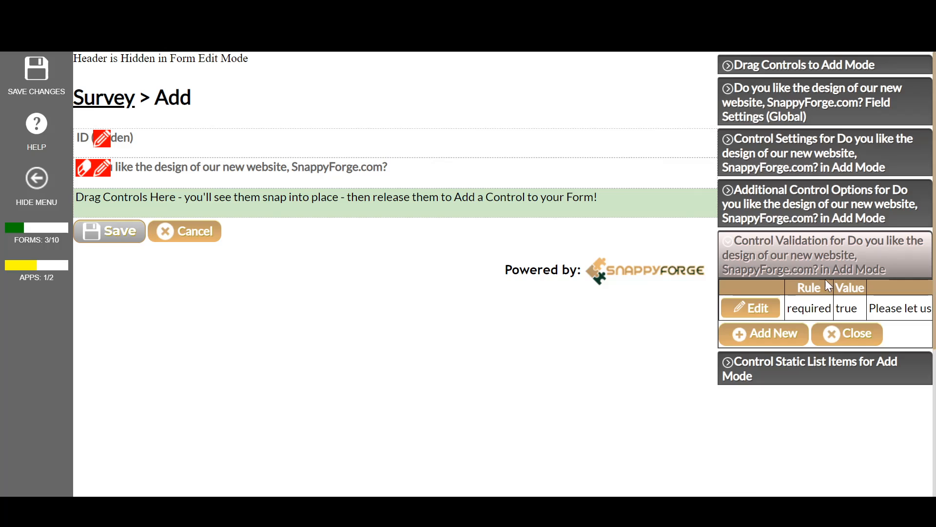
Step: Add a static list item with text and value Yes to the website design question, copied to all other modes
click(779, 370)
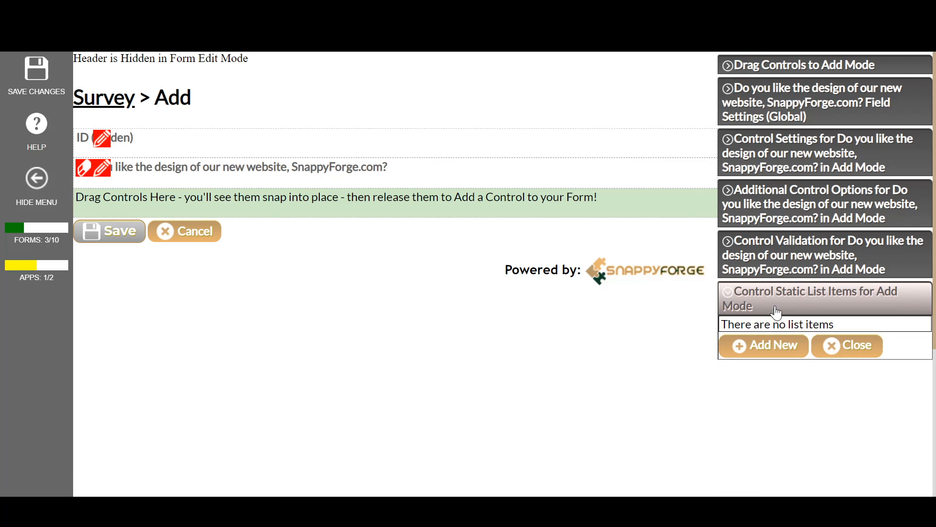
click(773, 346)
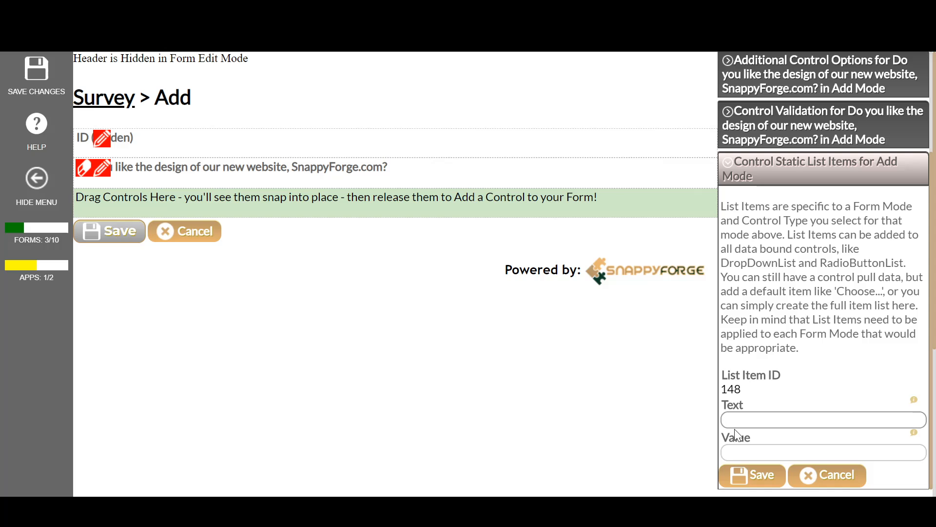
key(Tab)
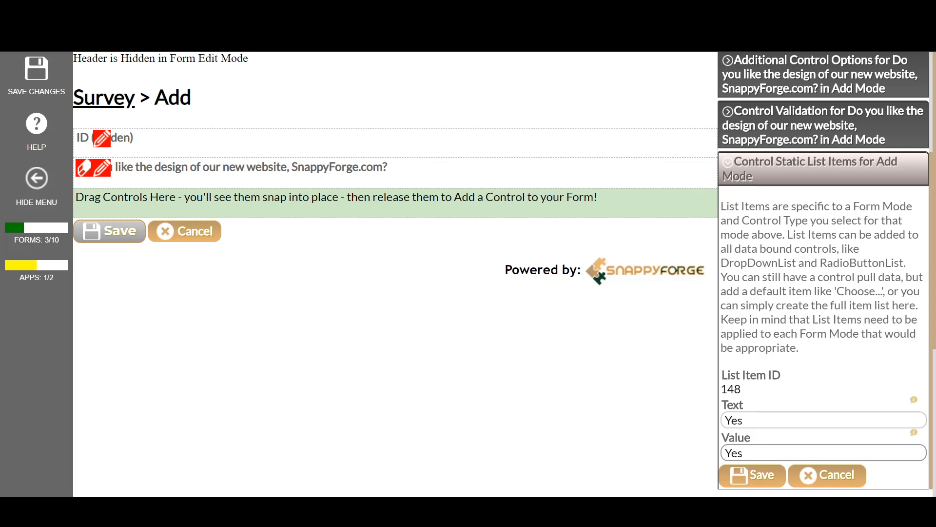
key(Return)
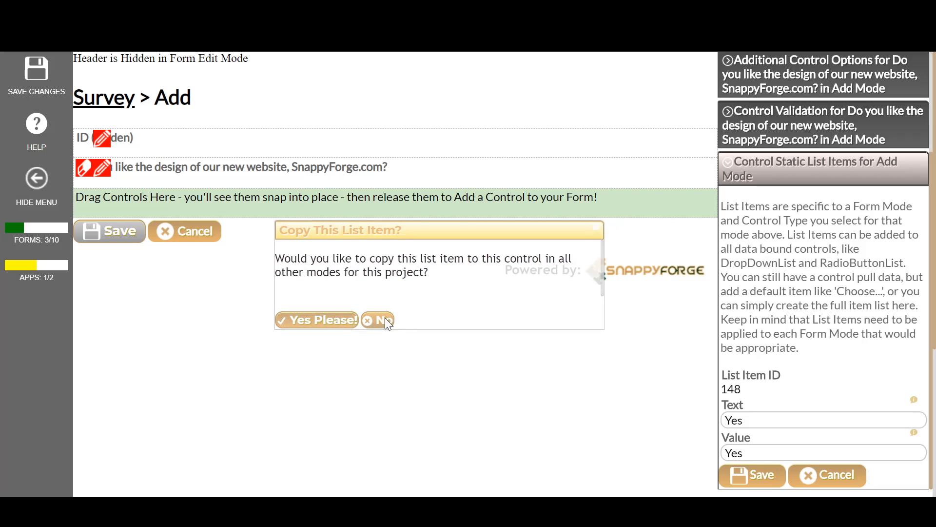
click(385, 319)
Step: Add a static list item with text and value No to the website design question, copied to all other modes
click(762, 377)
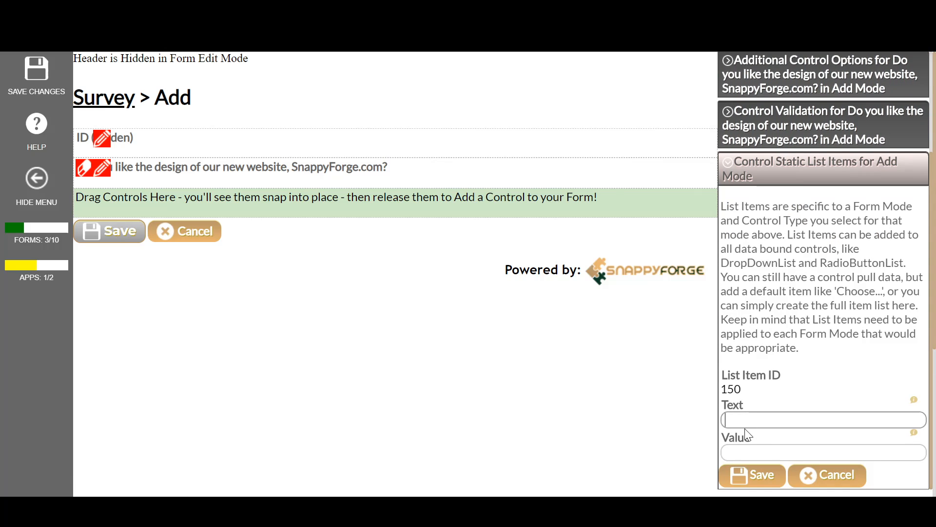
text(No)
key(Tab)
text(No)
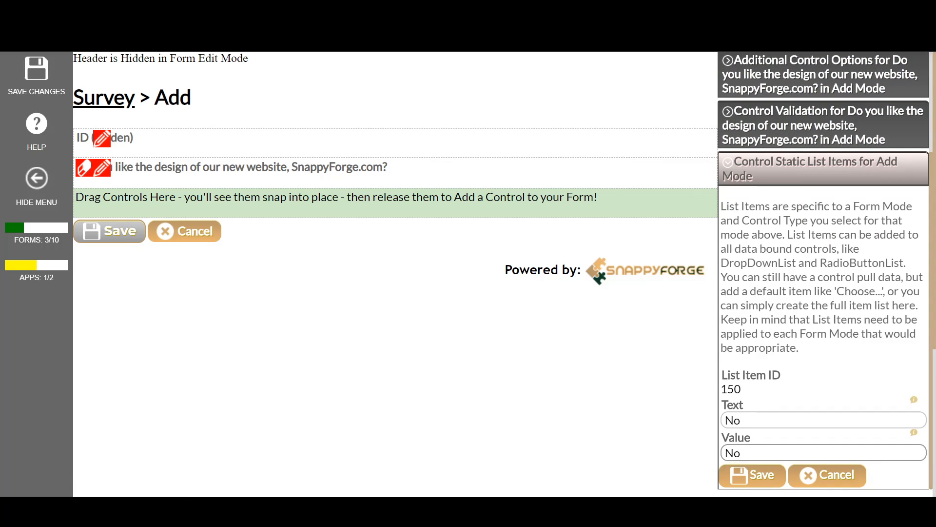
click(730, 473)
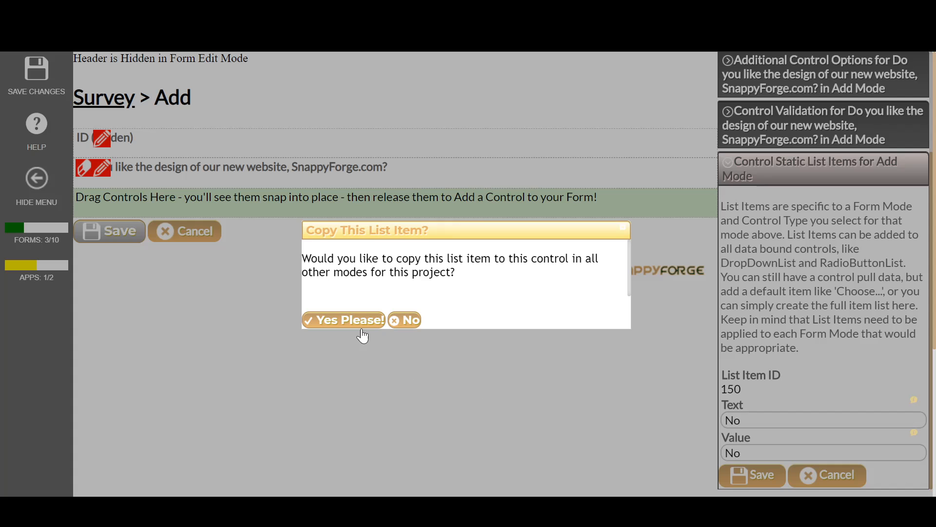
click(362, 329)
Step: Switch to the Notepad list and copy the question "What kind of form or application are you most interested in creating? (TEXT)"
key(alt+Tab)
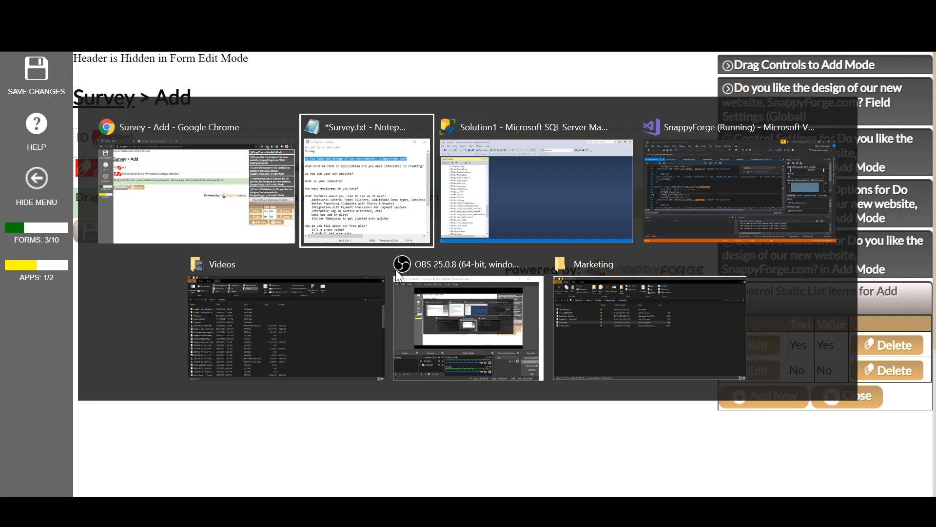
click(659, 154)
key(End)
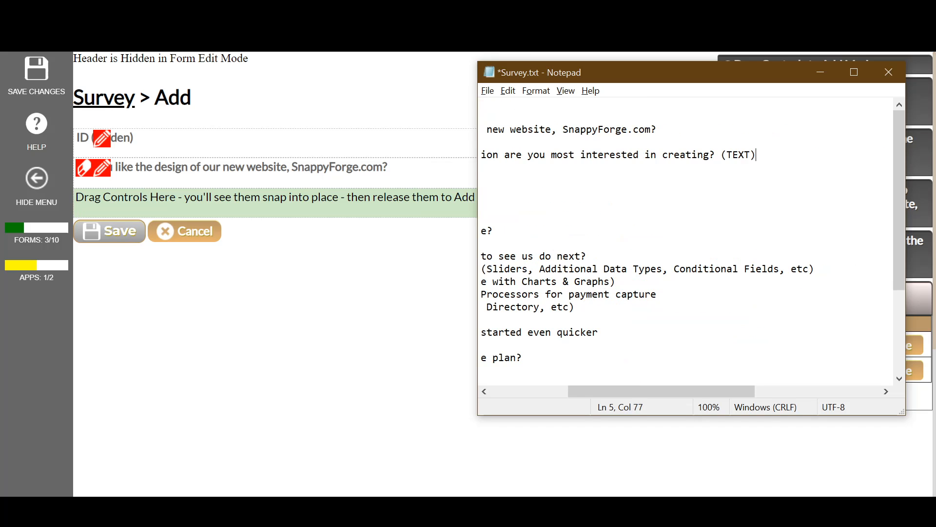
key(shift+Home)
Step: Back in the Survey form, try to add a TextBox named with the copied form or application question
key(alt+Tab)
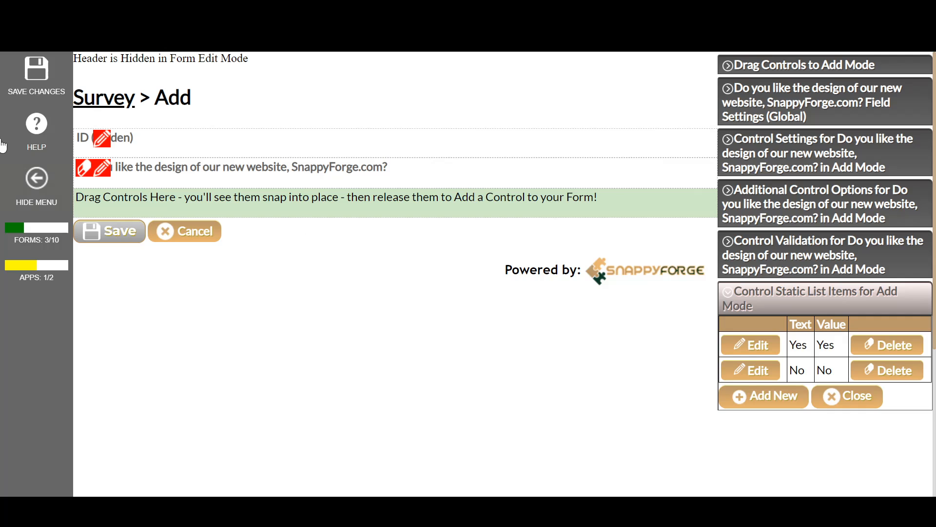
click(798, 63)
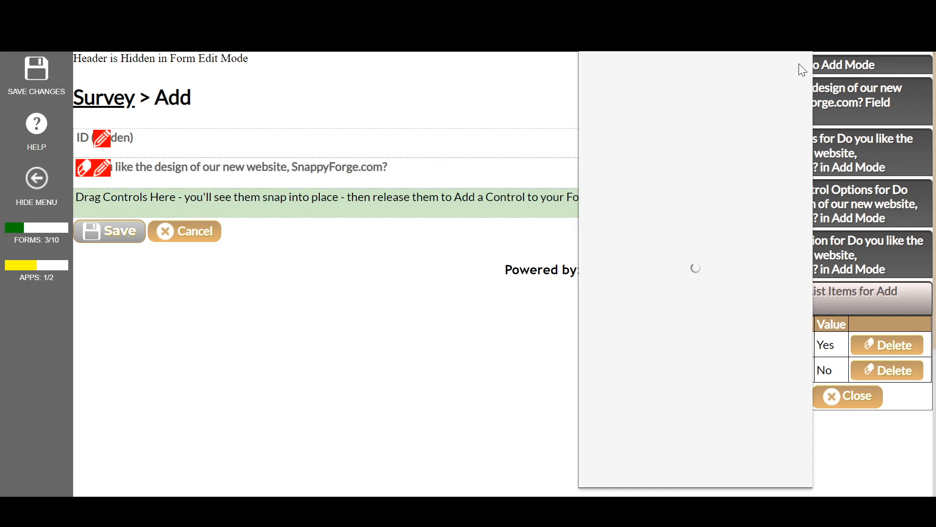
scroll(792, 322, down, 10)
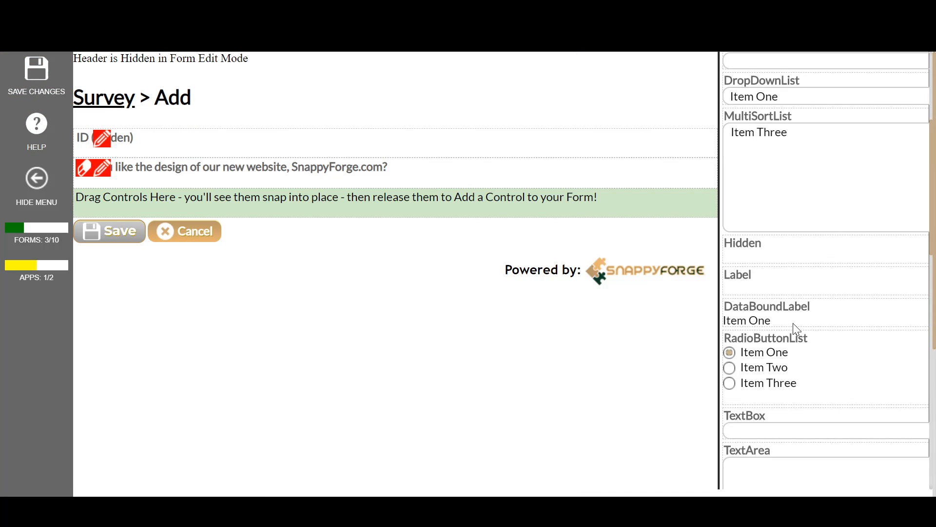
drag(745, 196, 163, 168)
key(ctrl+v)
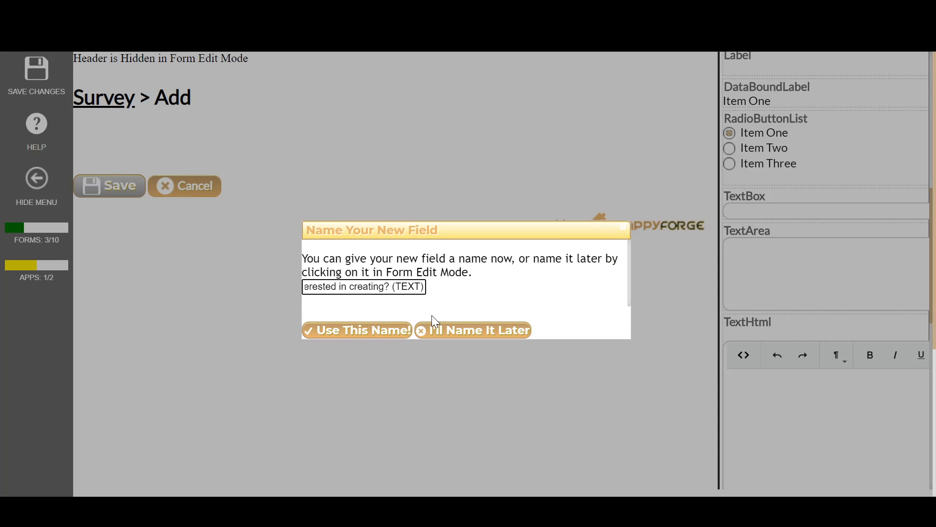
click(380, 331)
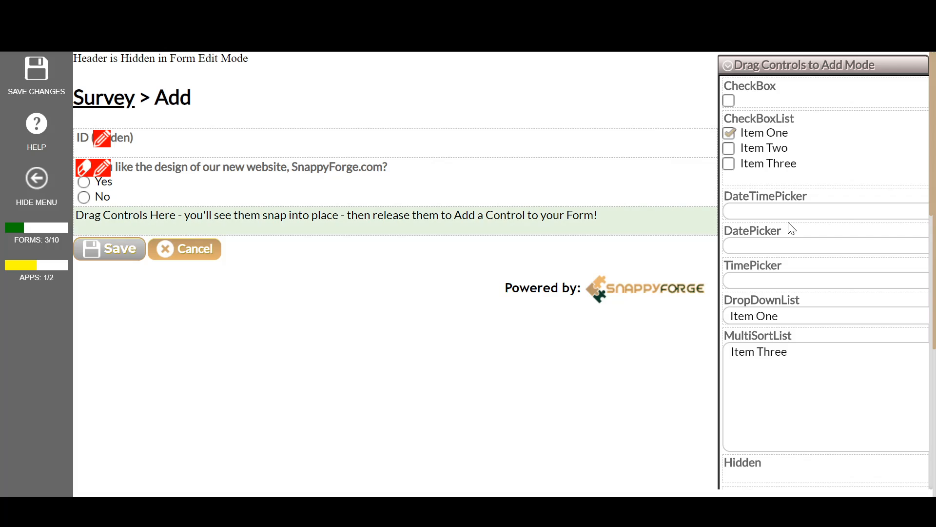
Step: Add a TextBox below the website design question, named "What kind of form or application are you most interested in creating?"
scroll(771, 341, down, 6)
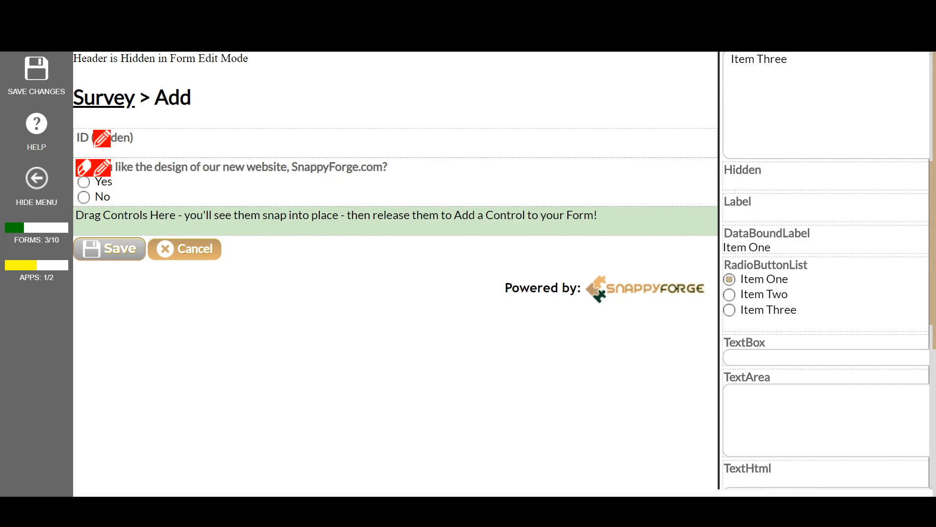
drag(744, 343, 129, 250)
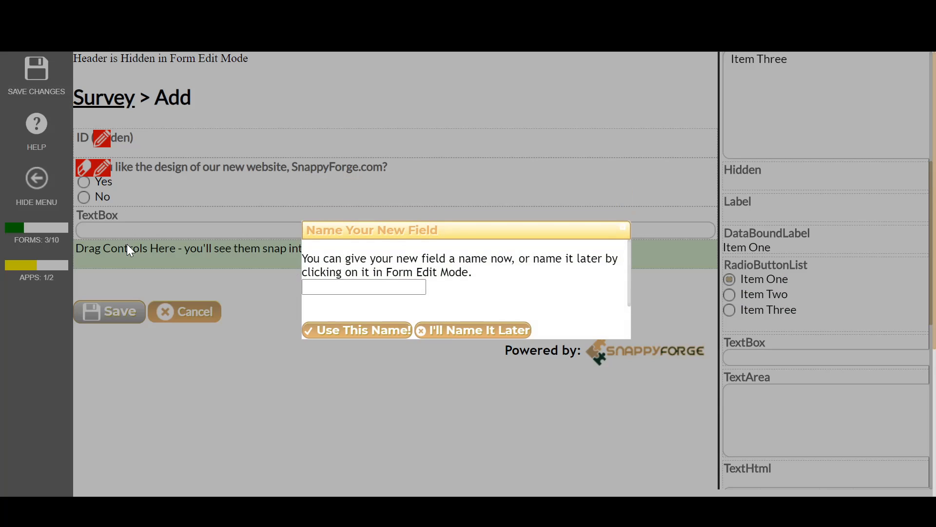
click(364, 287)
key(ctrl+v)
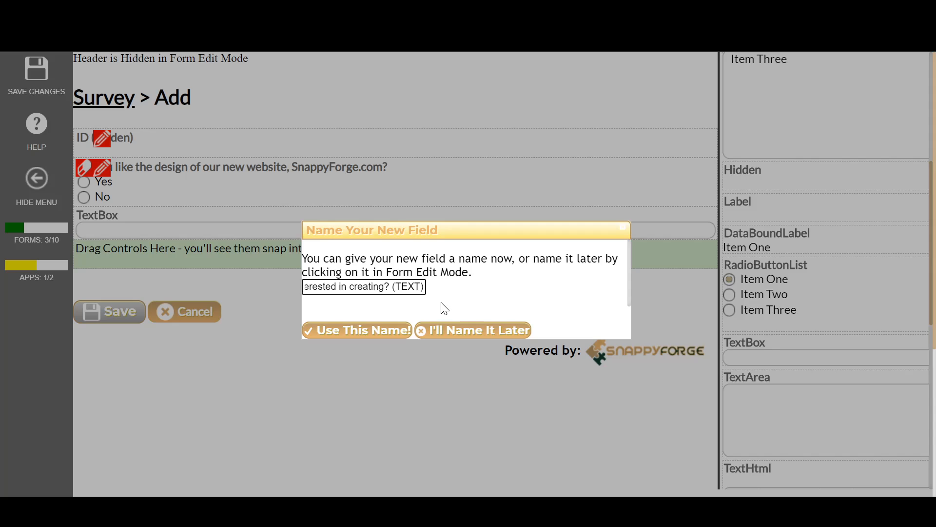
key(BackSpace)
key(BackSpace)
key(BackSpace)
key(BackSpace)
key(BackSpace)
key(BackSpace)
key(BackSpace)
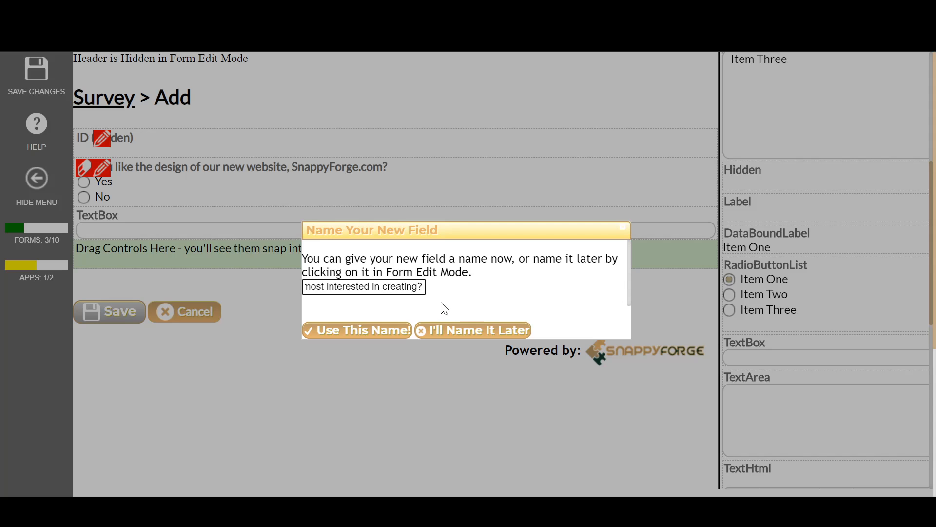
click(363, 330)
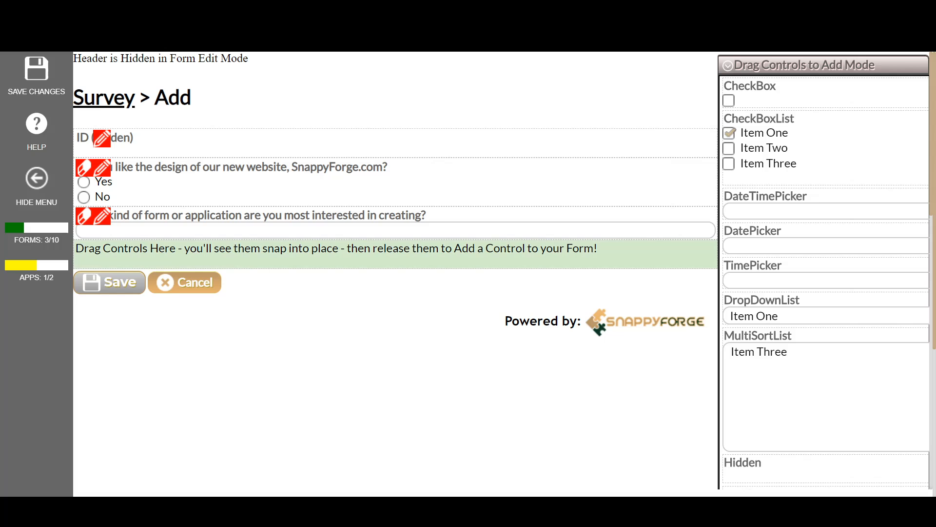
Step: Open the new text question for editing and look at the Placeholder setting in its additional control options
click(102, 224)
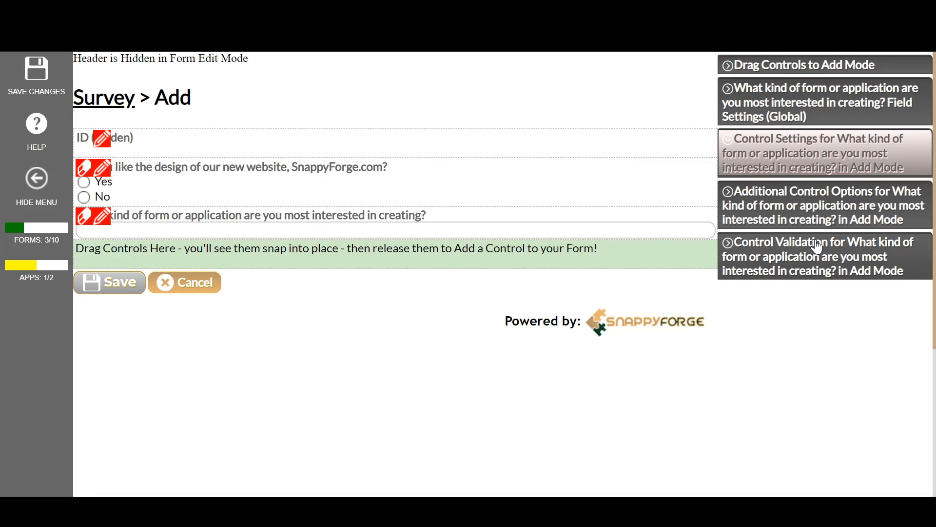
scroll(784, 297, down, 3)
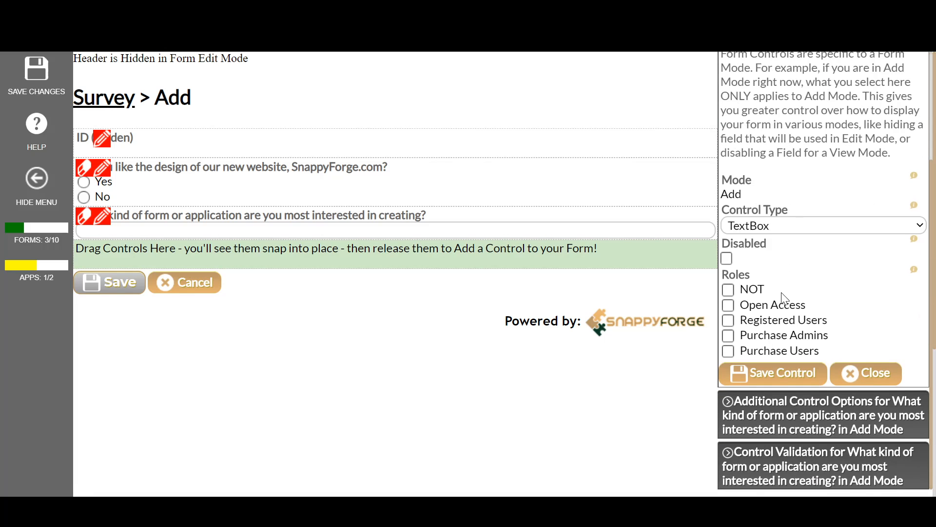
click(770, 428)
click(764, 257)
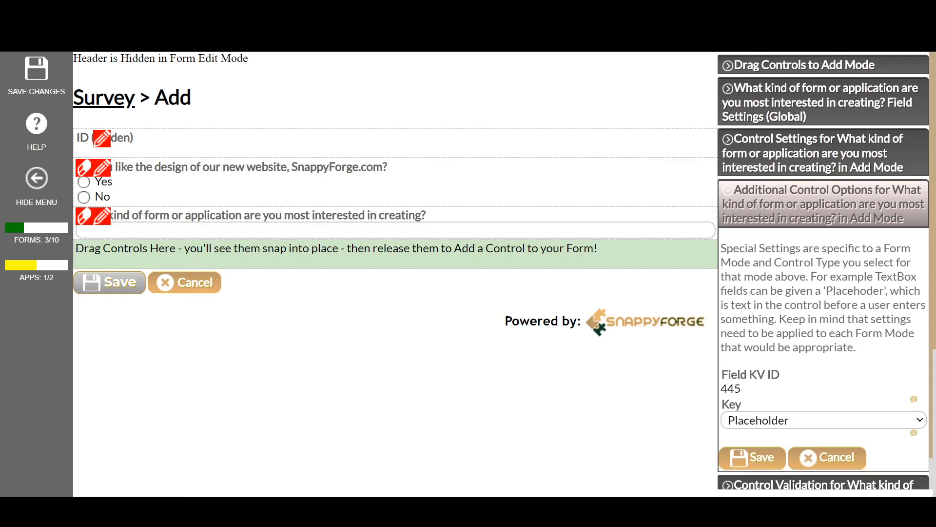
scroll(790, 449, down, 2)
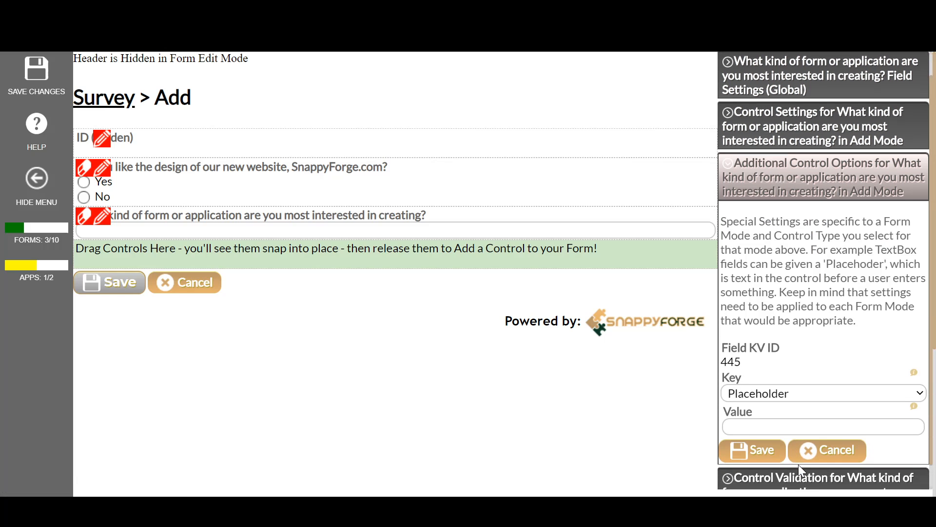
Step: Add a required validation rule with message "Please let us know what you are interested in creating!" to the text question, copied to all other modes
click(780, 456)
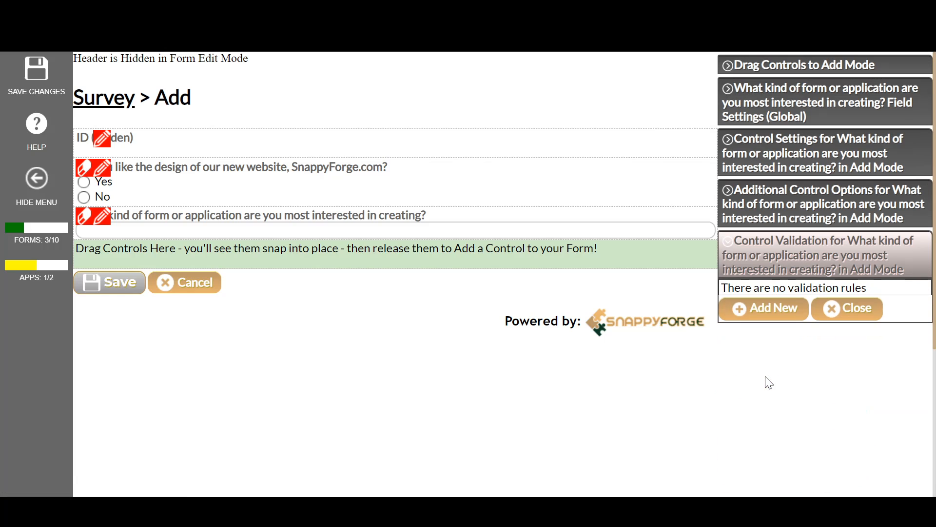
click(764, 308)
scroll(824, 366, down, 2)
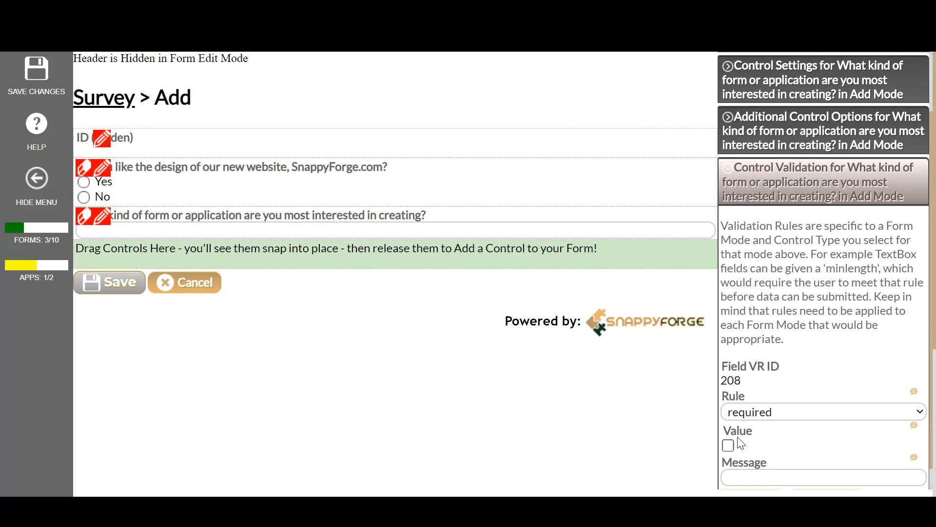
click(728, 445)
click(725, 476)
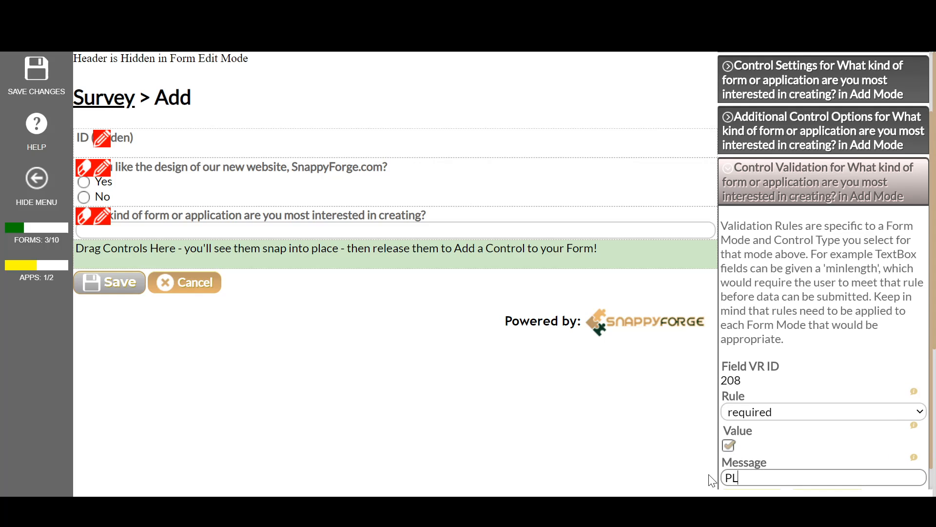
text(PLease l;et)
key(BackSpace)
key(BackSpace)
key(BackSpace)
text(lease let us know what you are)
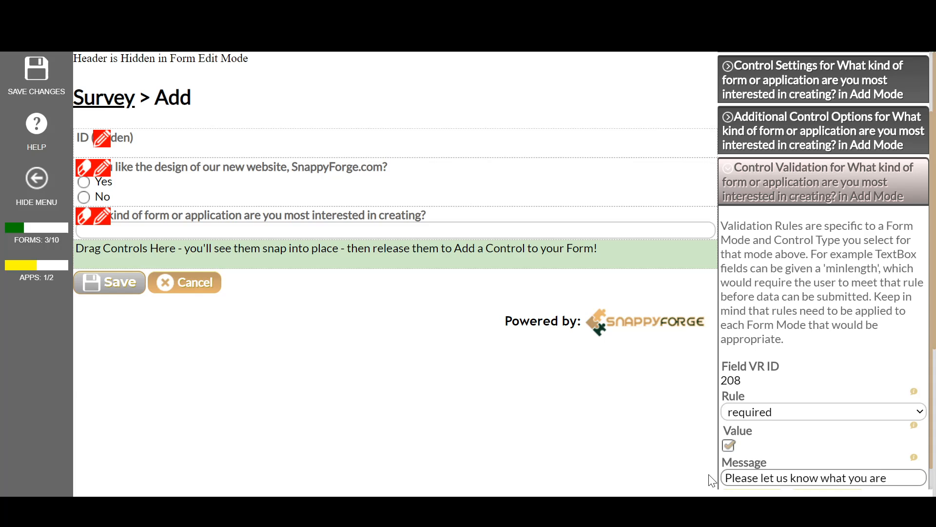
text( interest)
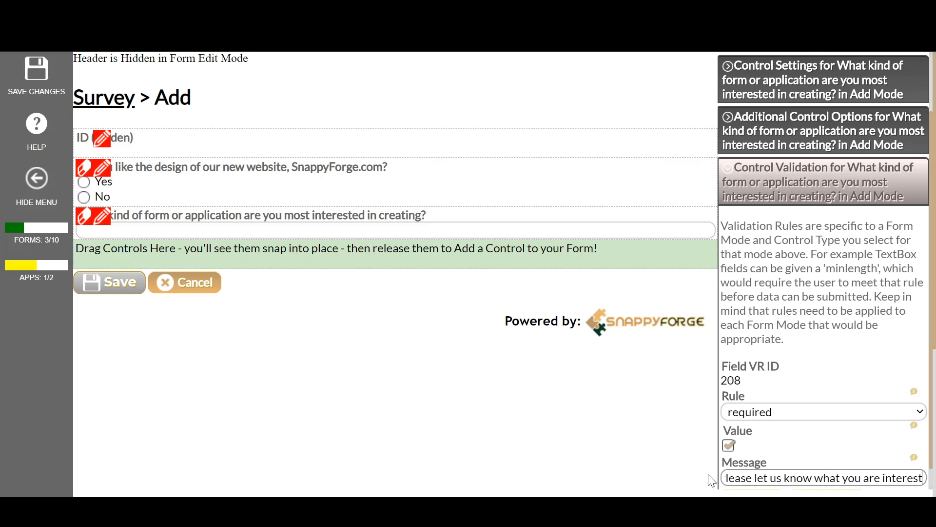
text(ed in creating!)
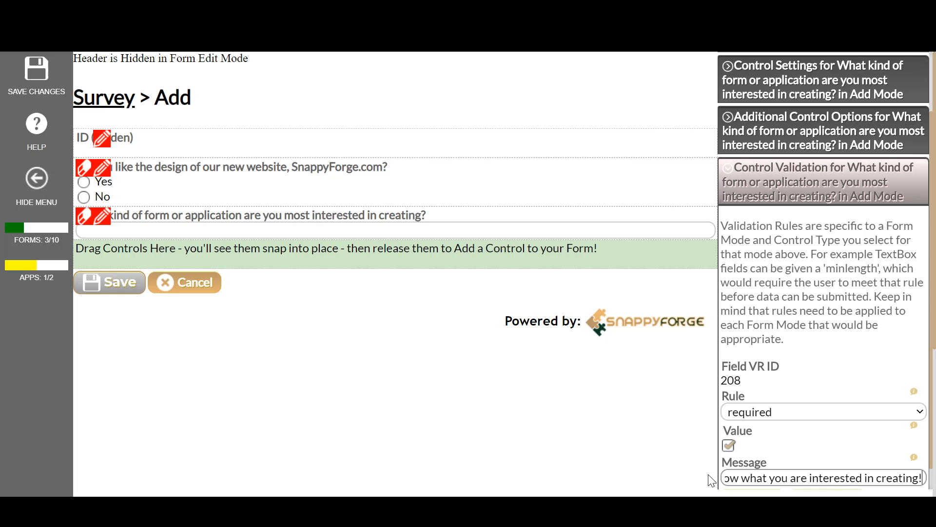
scroll(773, 433, down, 1)
click(753, 466)
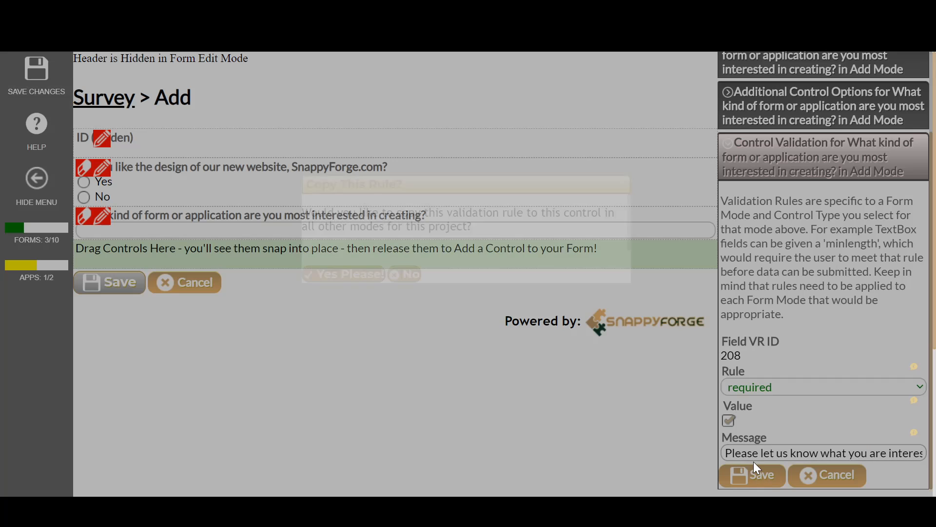
click(344, 320)
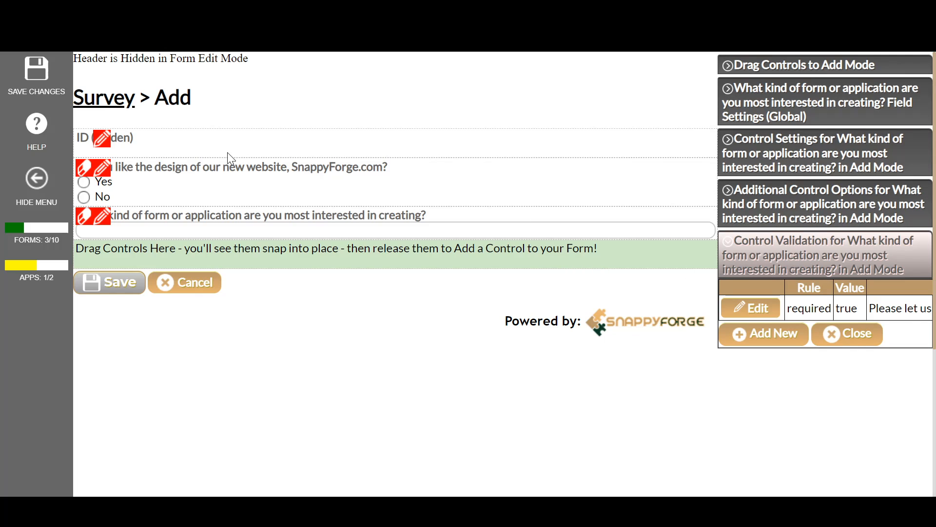
Step: Select the question "Do you own your own website?" in the Notepad list and return to the Survey form
key(alt+Tab)
key(Down)
key(Down)
key(End)
key(ctrl+shift+Left)
key(ctrl+shift+Left)
key(ctrl+shift+Left)
key(ctrl+shift+Left)
key(ctrl+shift+Left)
key(ctrl+shift+Left)
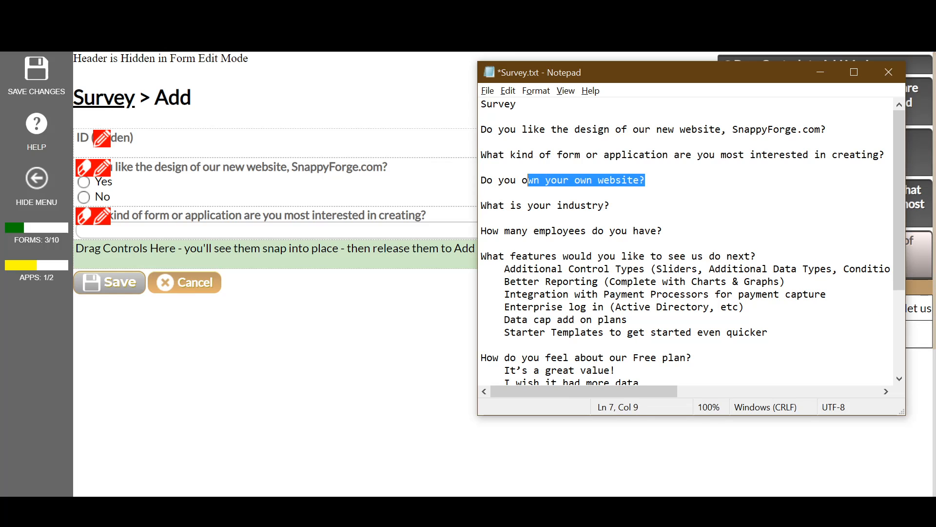
key(alt+Tab)
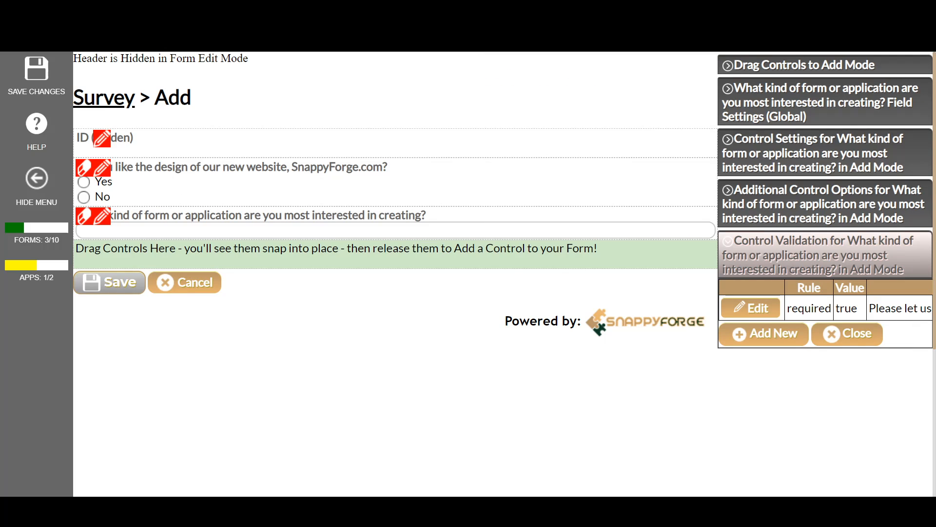
Step: Switch to the Notepad list and copy the question "How many employees do you have?"
key(alt+Tab)
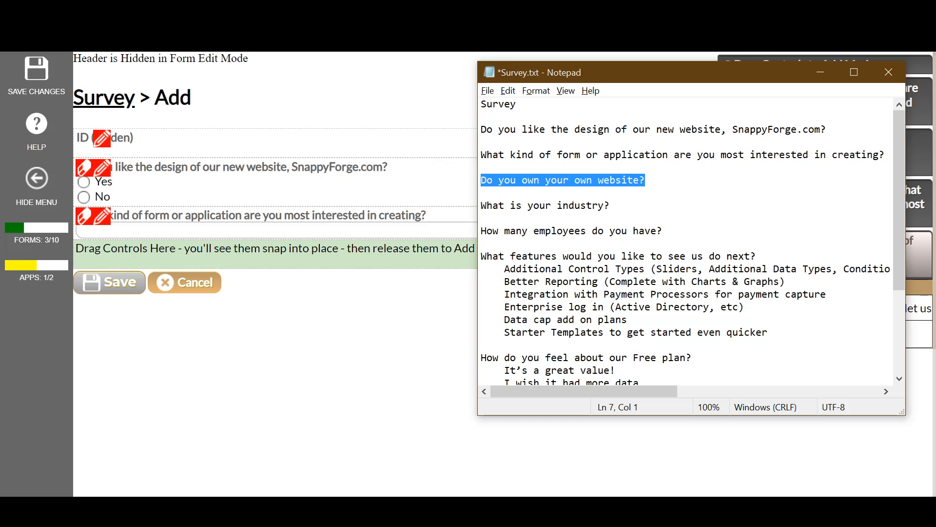
click(482, 243)
key(shift+Up)
key(ctrl+c)
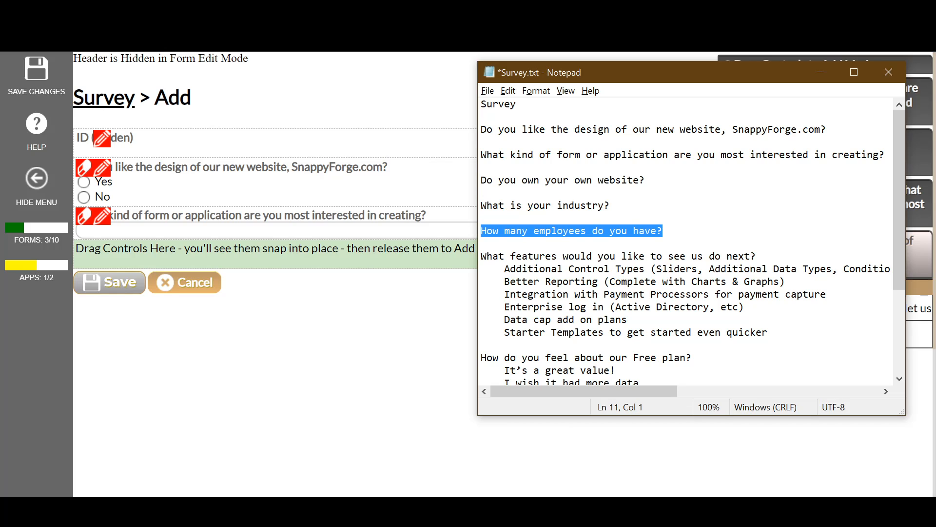
Step: Back in the Survey form, try to add an Integer control named "How many employees do you have?"
key(alt+Tab)
click(769, 69)
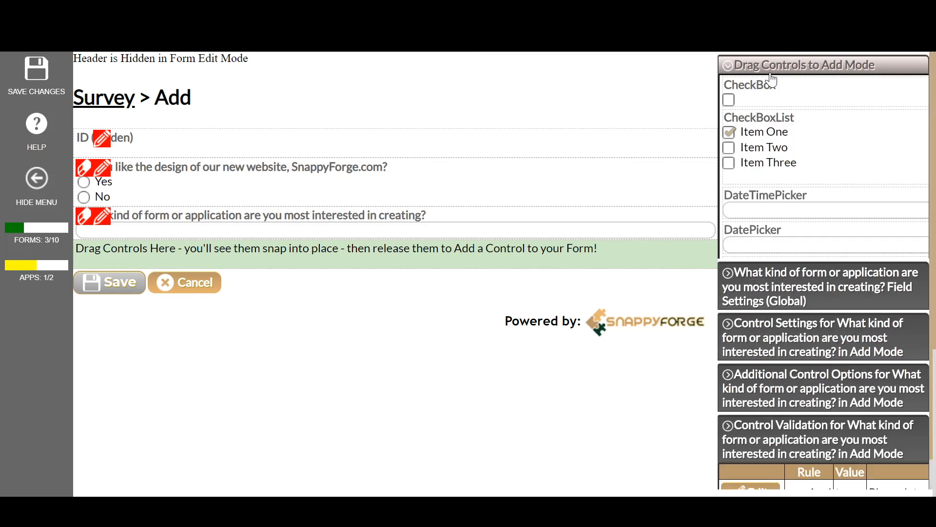
scroll(747, 220, down, 9)
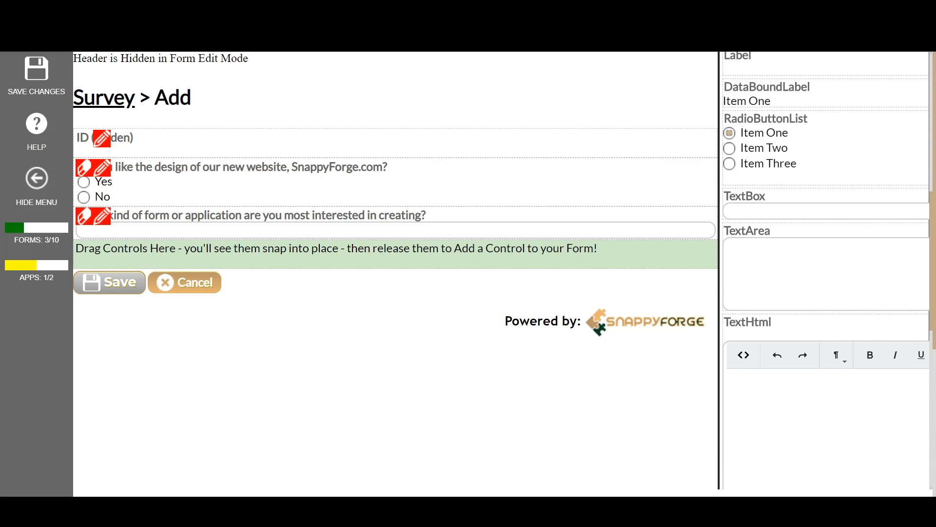
scroll(827, 270, down, 5)
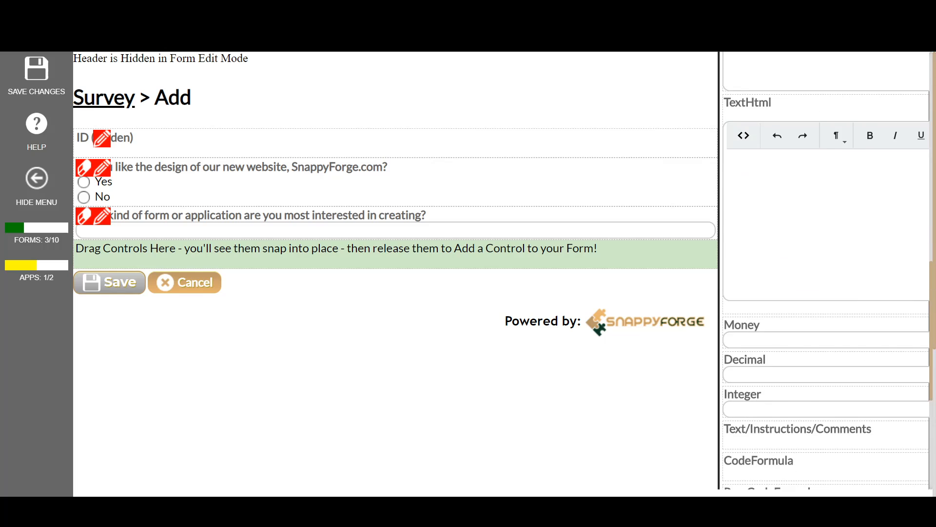
drag(743, 394, 272, 254)
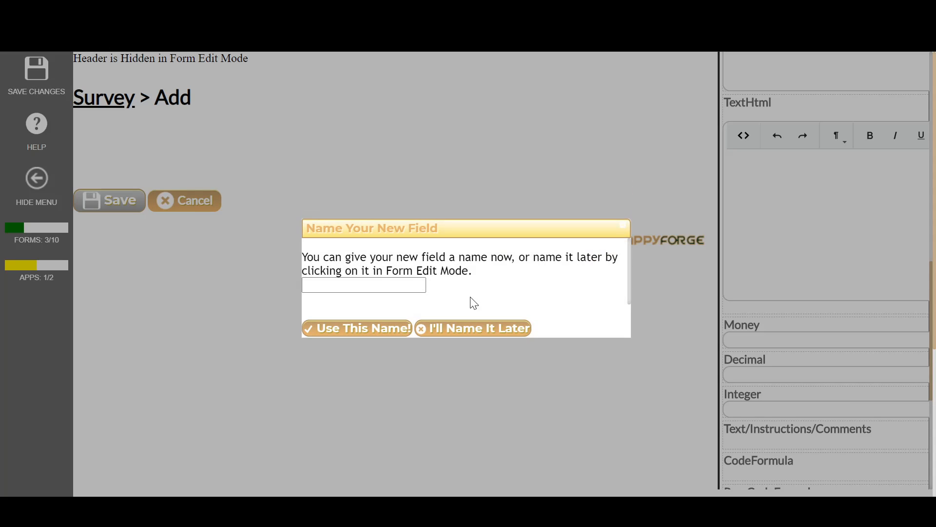
key(ctrl+v)
click(376, 328)
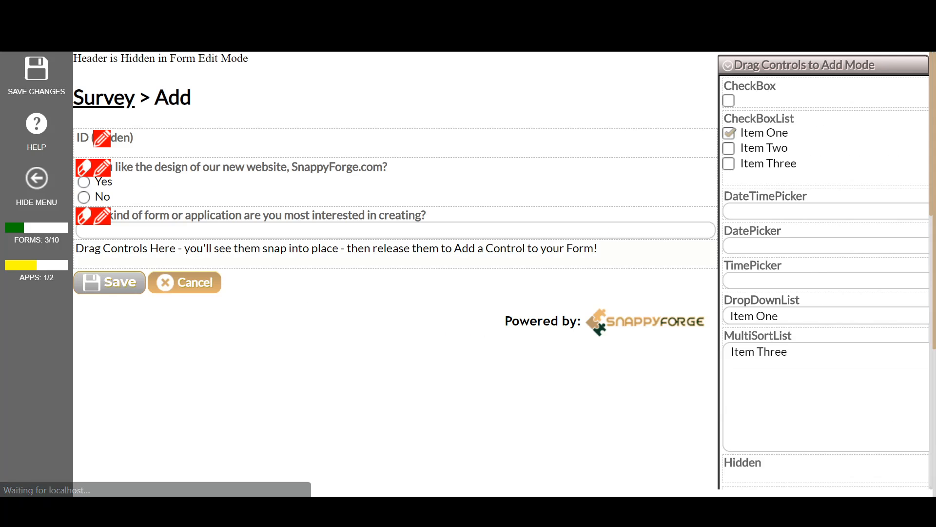
Step: Add an Integer control to the Survey form and name it "How many employees do you have?"
scroll(784, 298, down, 12)
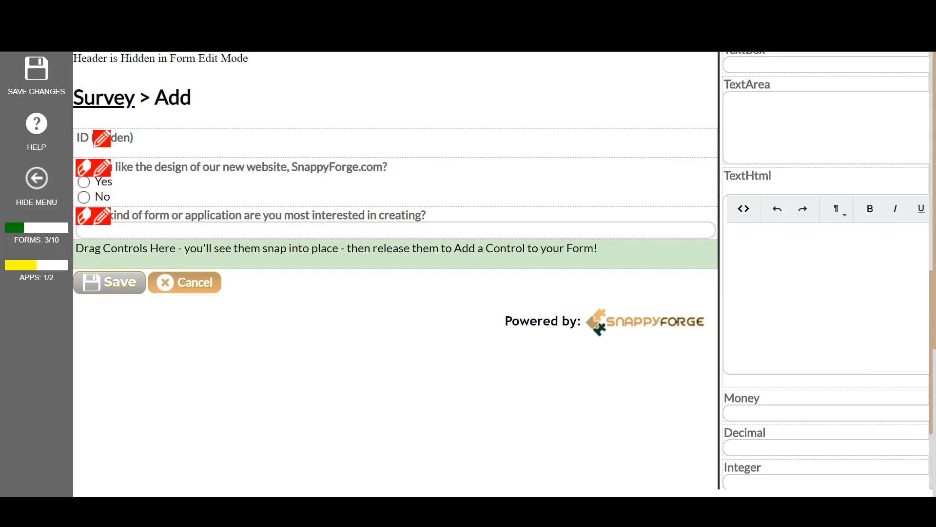
drag(742, 467, 184, 244)
key(ctrl+v)
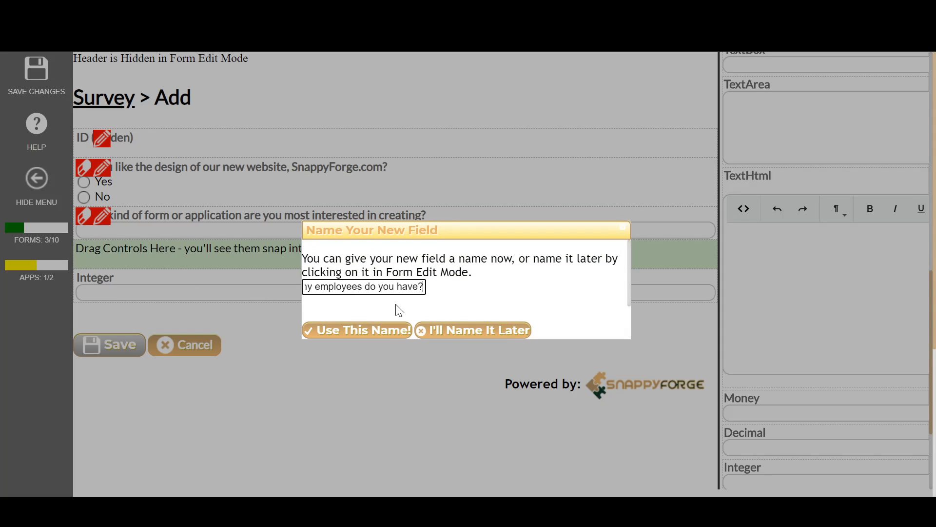
click(382, 331)
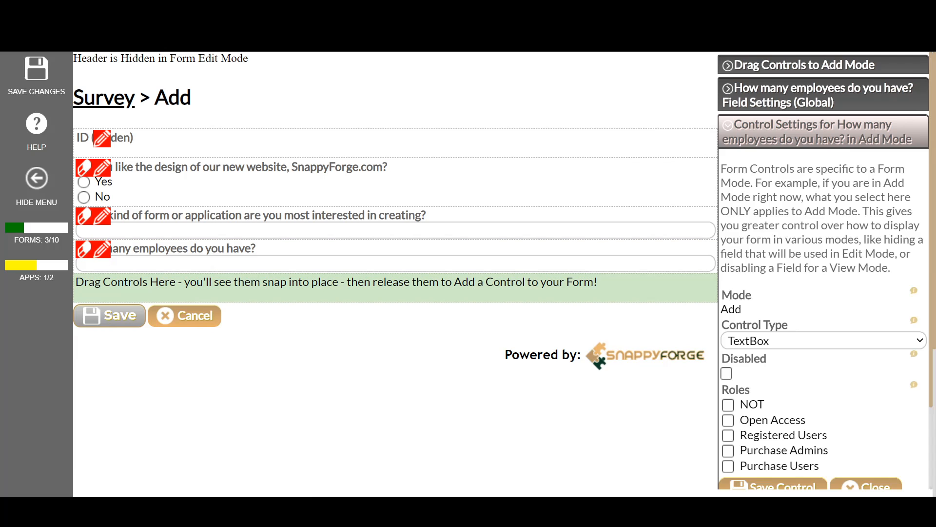
Step: Start a new required validation rule for the "How many employees do you have?" control, with its value enabled
scroll(757, 294, down, 3)
click(773, 468)
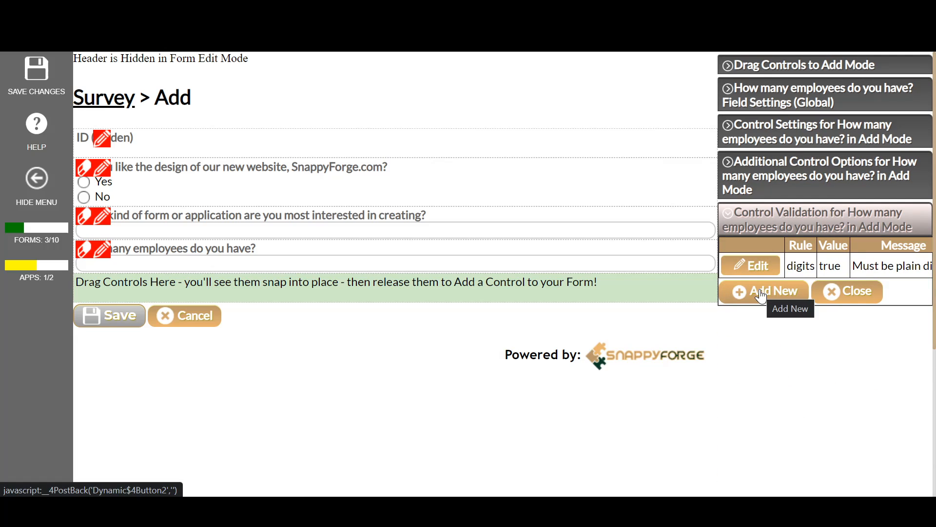
click(761, 295)
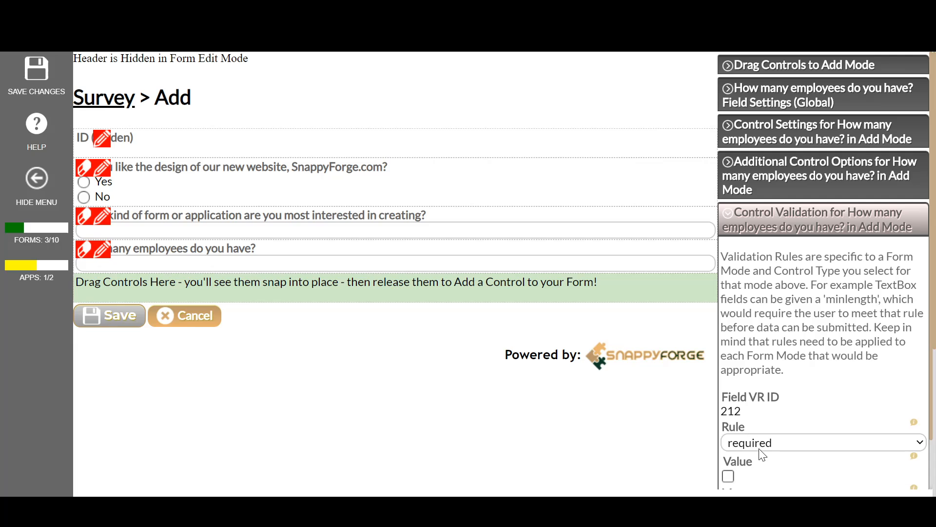
click(729, 477)
scroll(823, 268, down, 1)
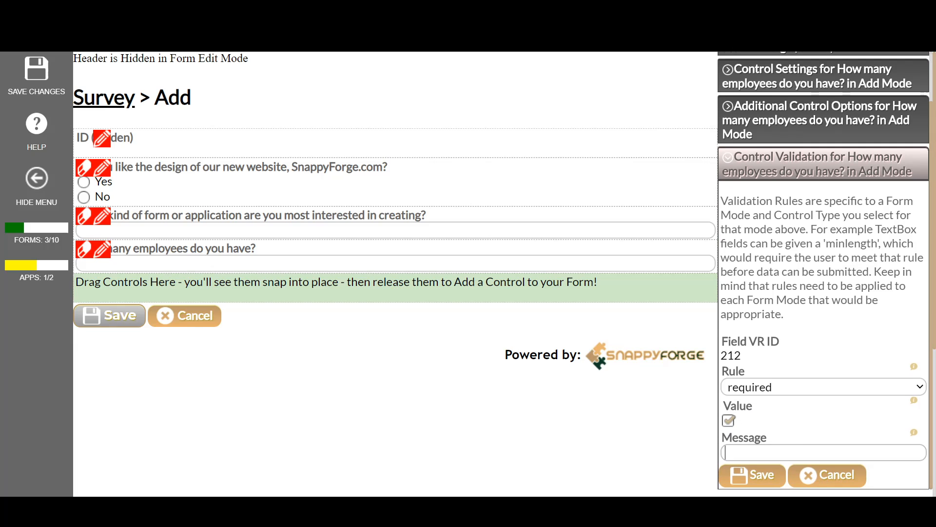
Step: Set the rule's message to "Please let us know how large or small your business is!" and save it, copied to all other modes
text(ease let us)
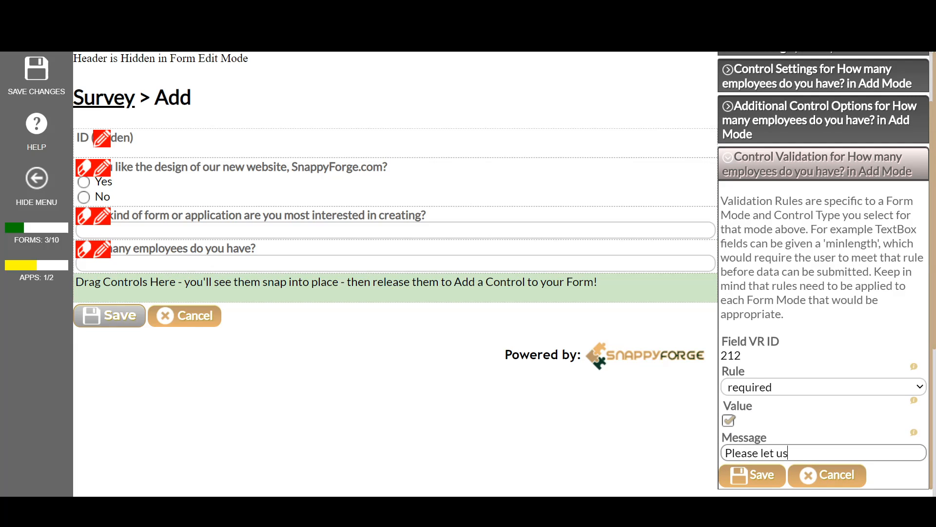
text( know how large y)
key(BackSpace)
text(r)
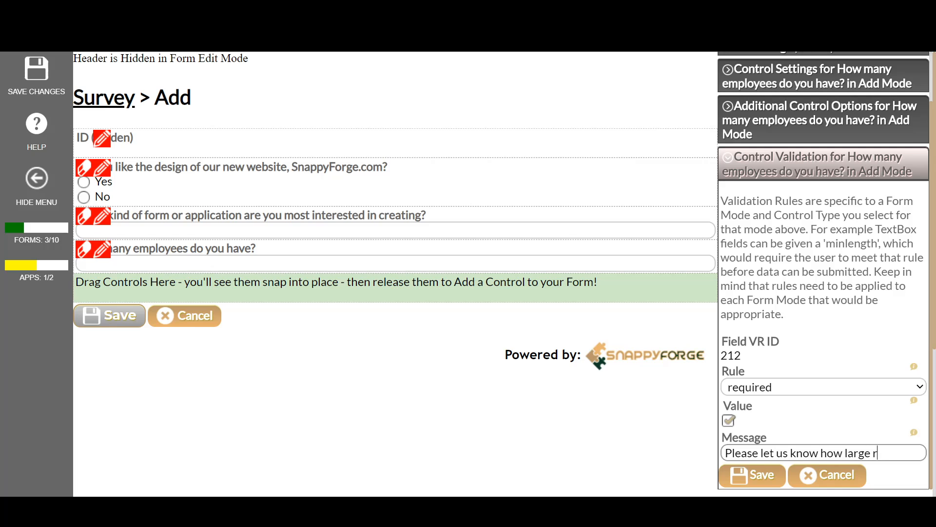
text( small your)
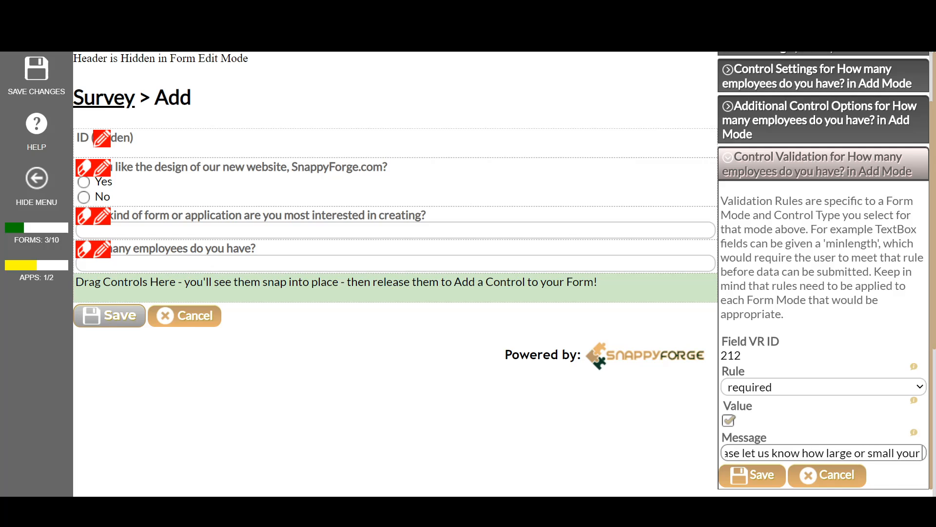
text( business is!)
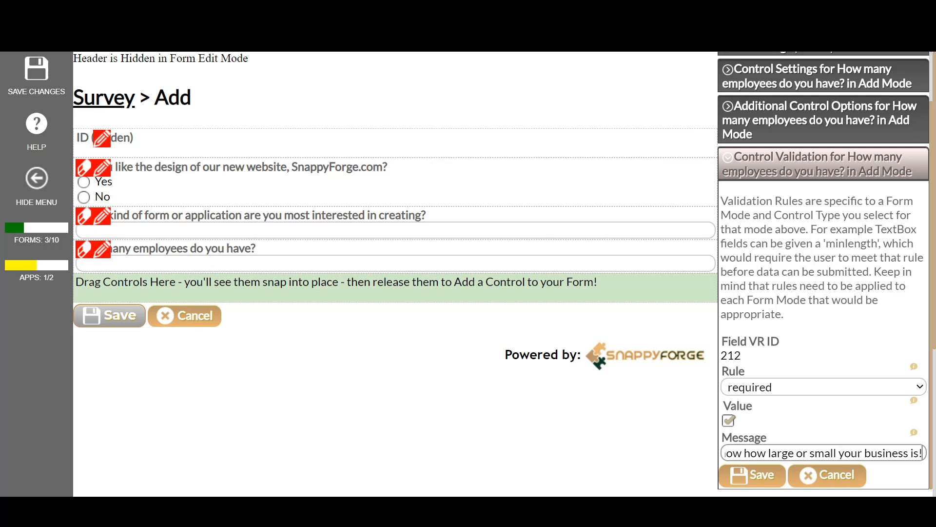
click(735, 473)
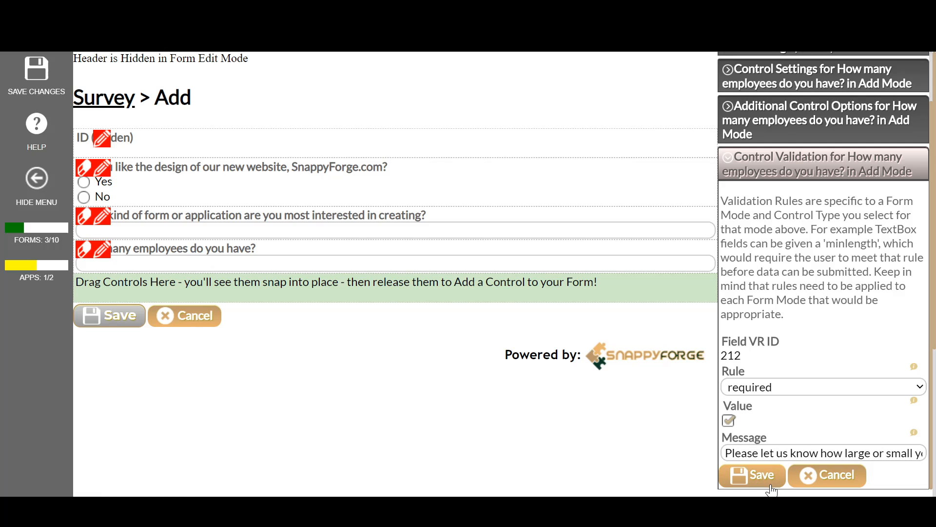
click(756, 470)
click(362, 319)
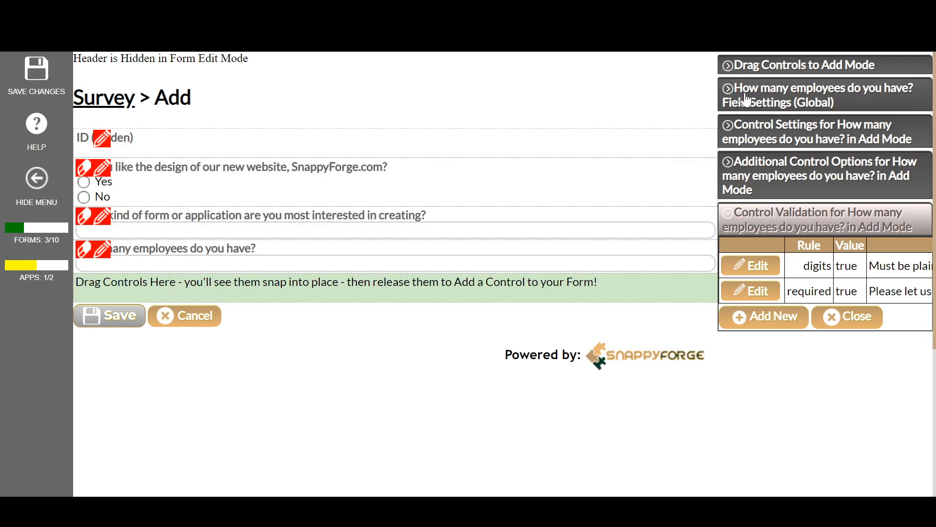
Step: Add a CheckBoxList control to the Survey form
click(779, 65)
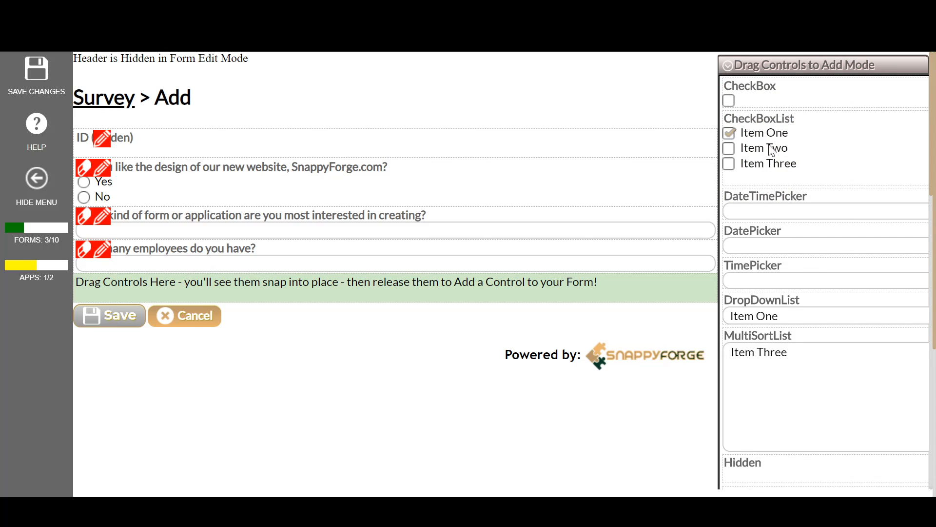
drag(777, 148, 246, 219)
click(391, 331)
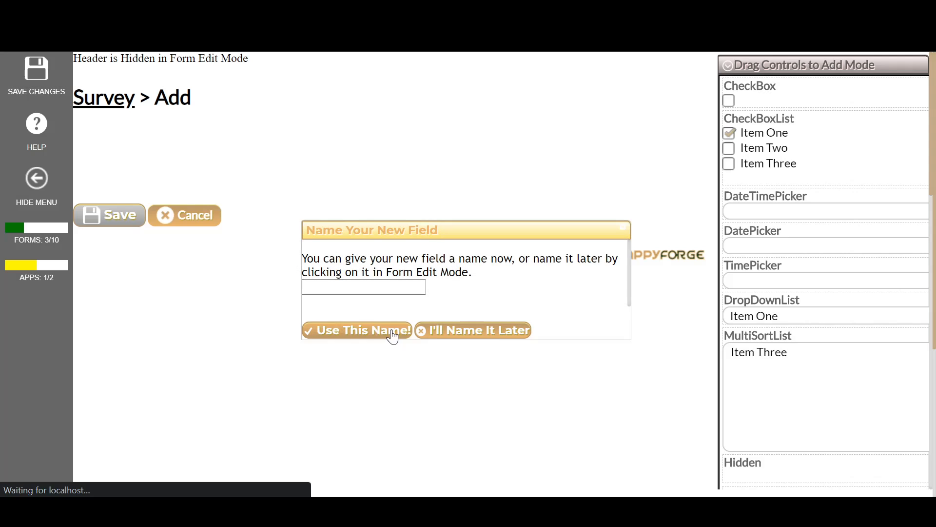
drag(771, 151, 88, 260)
Step: Switch to the Notepad list and copy the question "What features would you like to see us do next?"
key(alt+Tab)
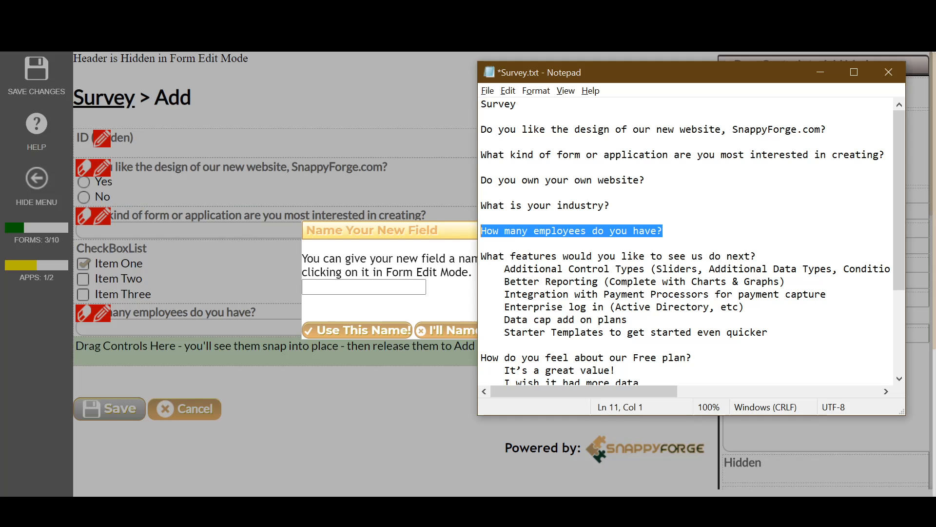
scroll(692, 241, down, 1)
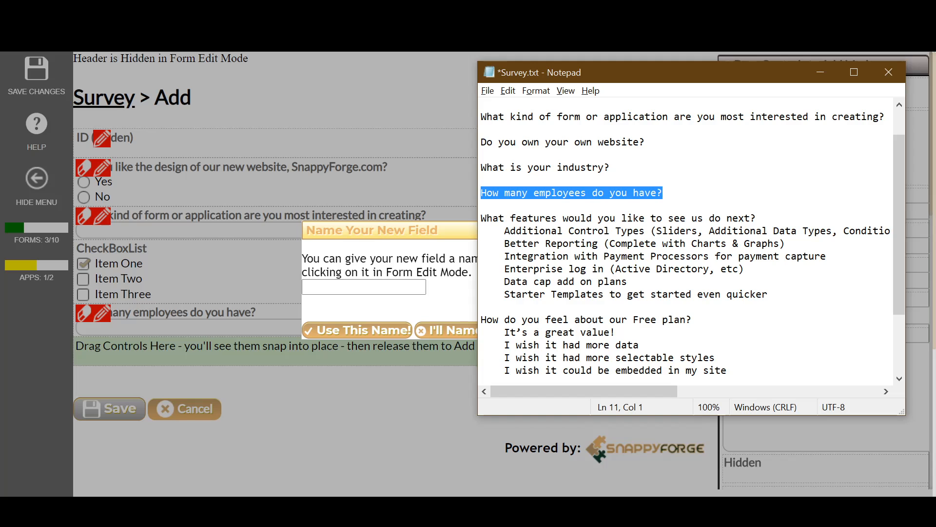
drag(762, 218, 480, 218)
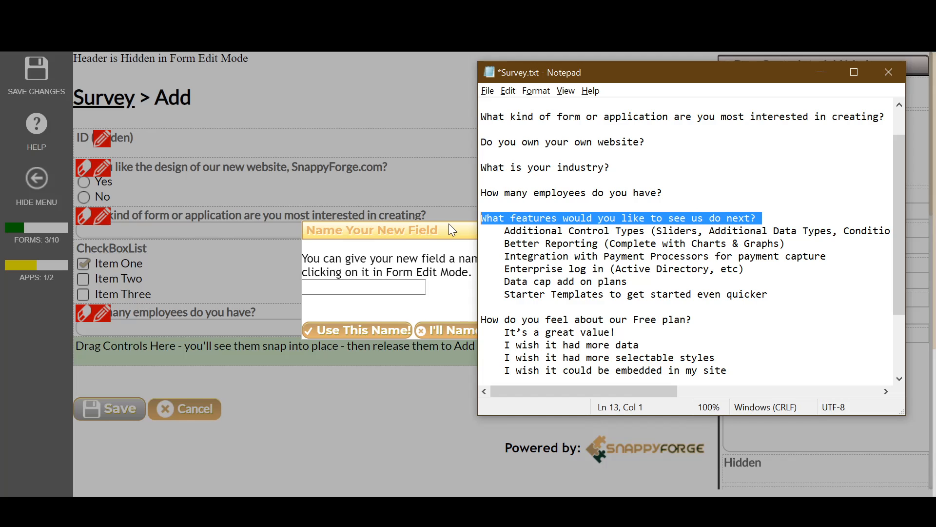
key(ctrl+c)
Step: Back in the Survey form, name the new CheckBoxList field "What features would you like to see us do next?"
key(alt+Tab)
key(ctrl+v)
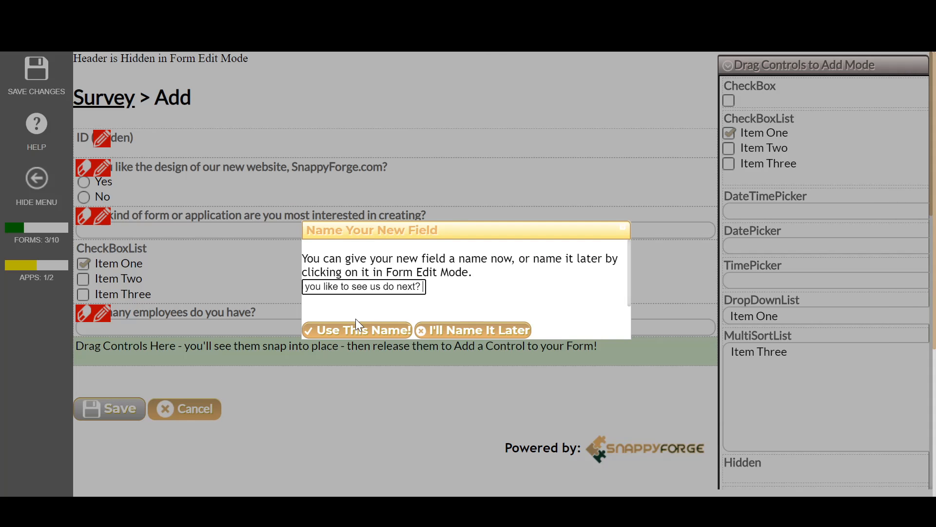
click(356, 330)
click(398, 228)
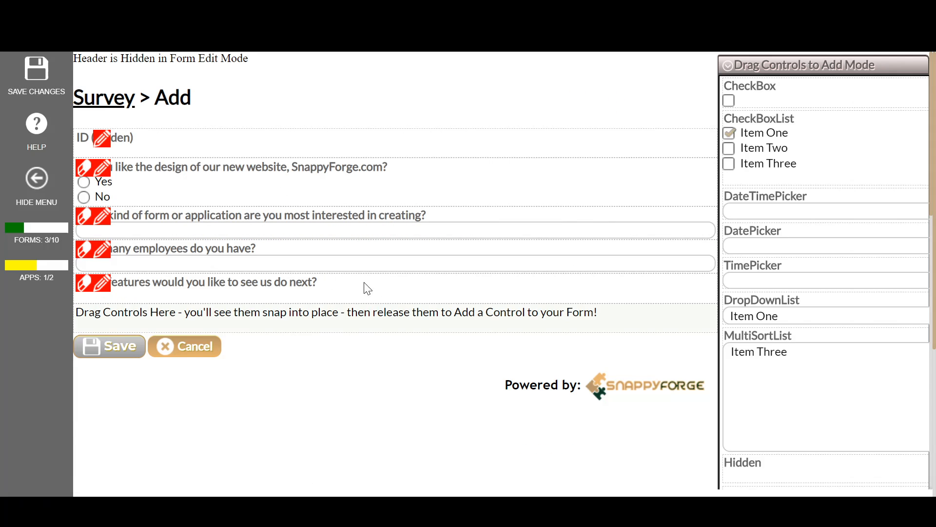
Step: Start a new static list item for the "What features would you like to see us do next?" control
click(103, 284)
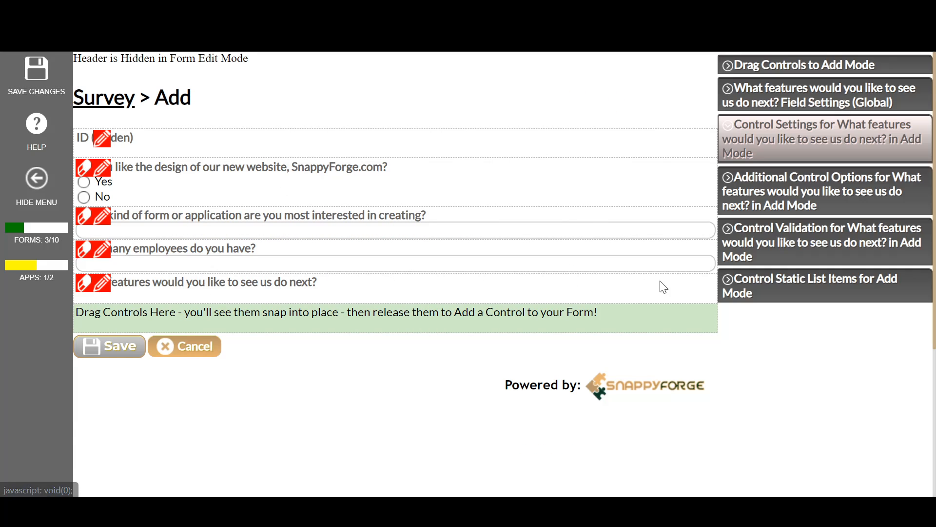
scroll(774, 350, down, 3)
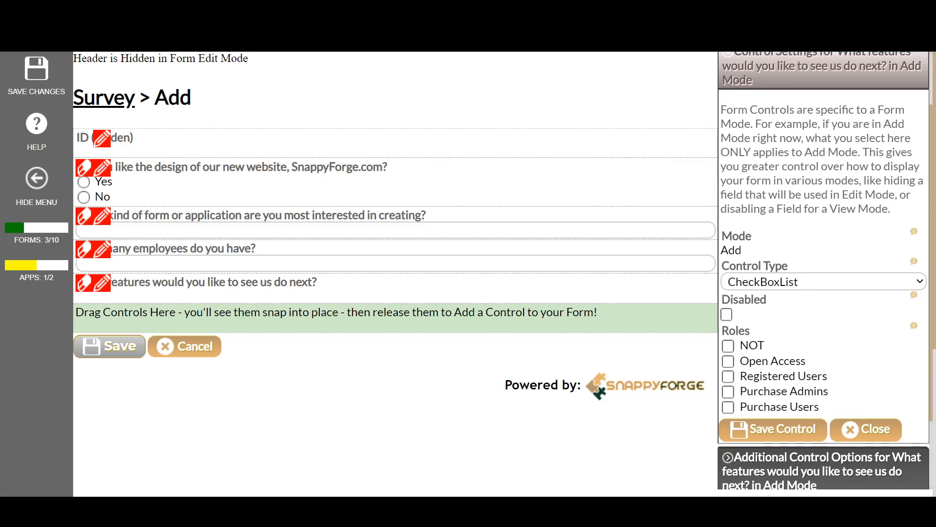
click(754, 471)
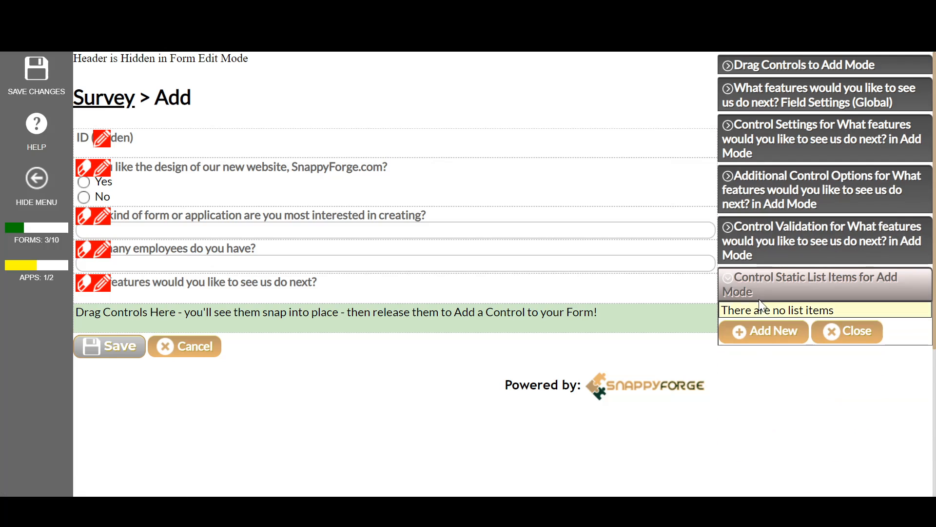
click(760, 332)
Step: Copy the "Additional Control Types (Sliders, Additional Data Types, Conditional Fields, etc)" option from the Notepad list and return to the Survey form
key(alt+Tab)
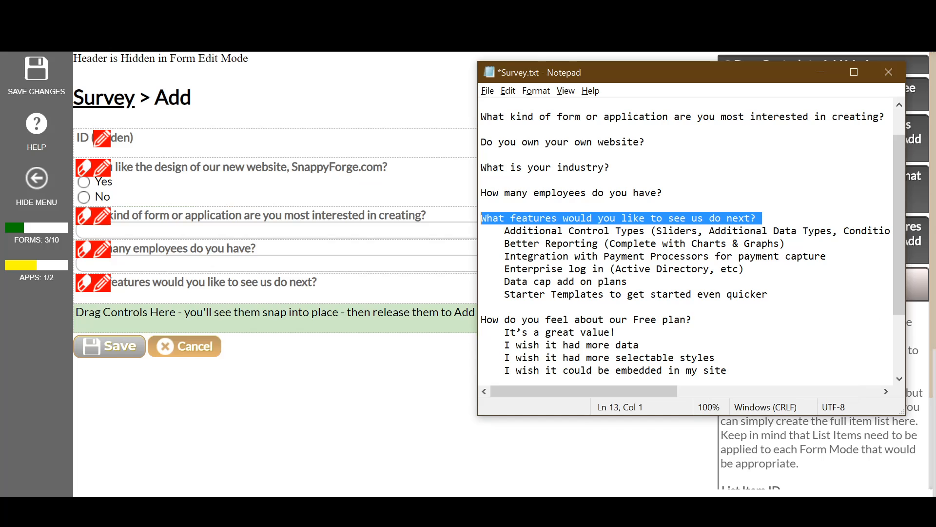
click(504, 231)
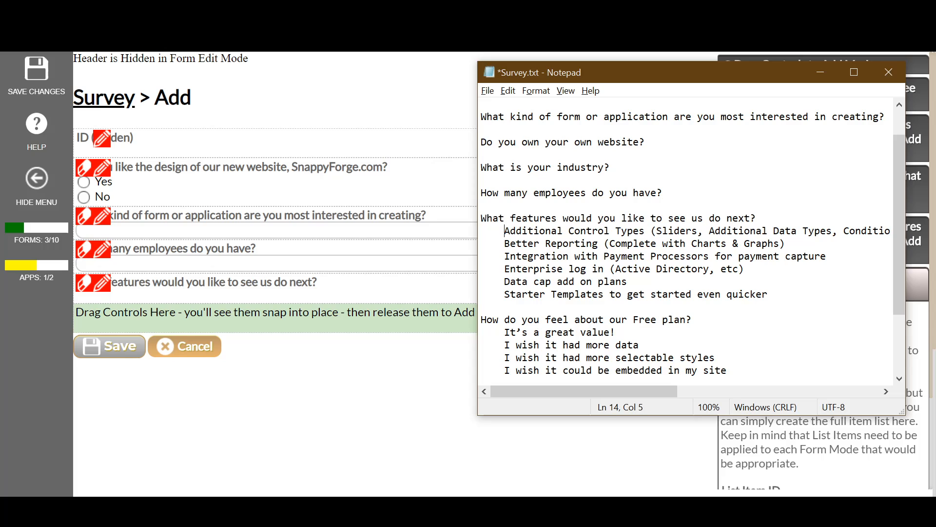
key(shift+End)
key(alt+Tab)
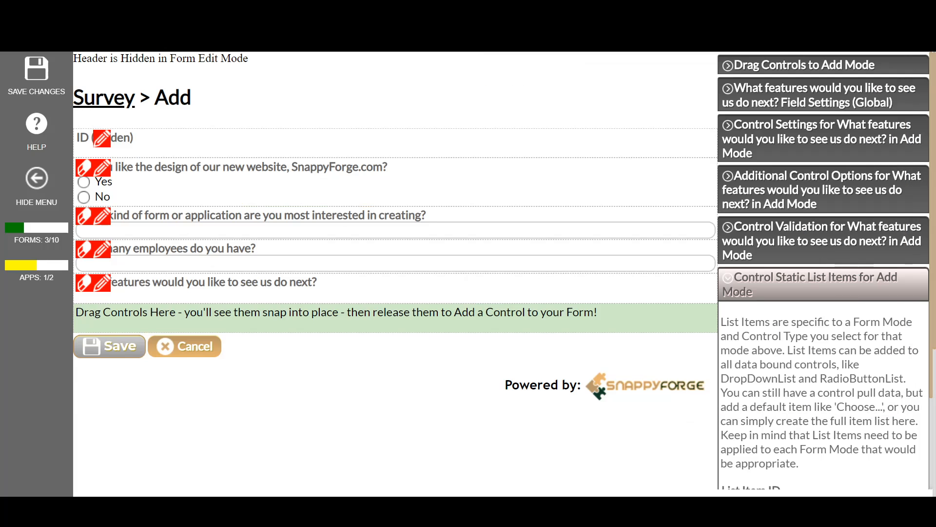
Step: Save the copied Additional Control Types text as a list item with value 1, and try to copy it to all other modes
scroll(824, 341, down, 3)
click(823, 420)
key(ctrl+v)
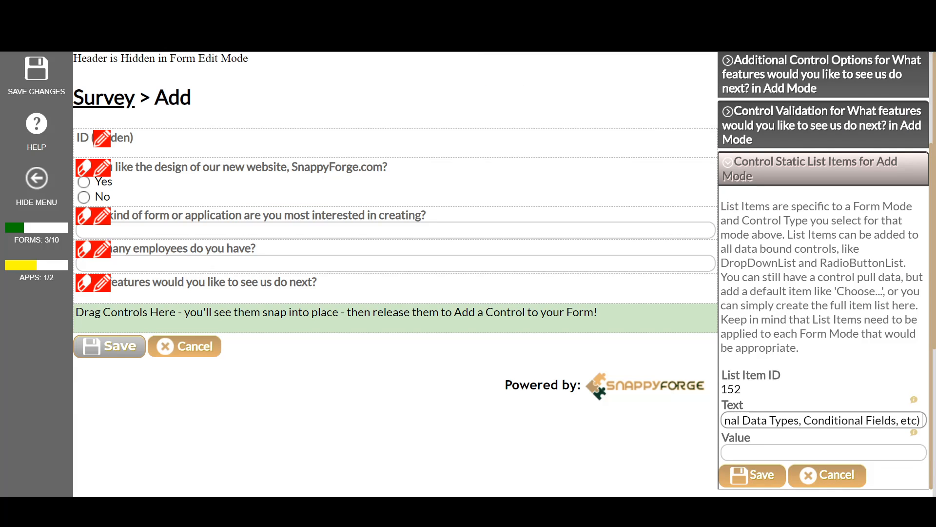
key(Tab)
click(756, 470)
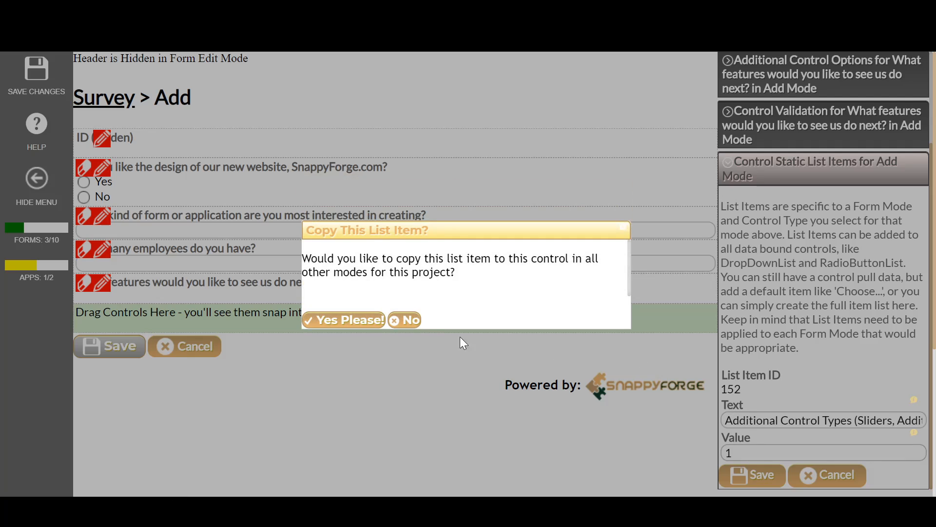
click(317, 319)
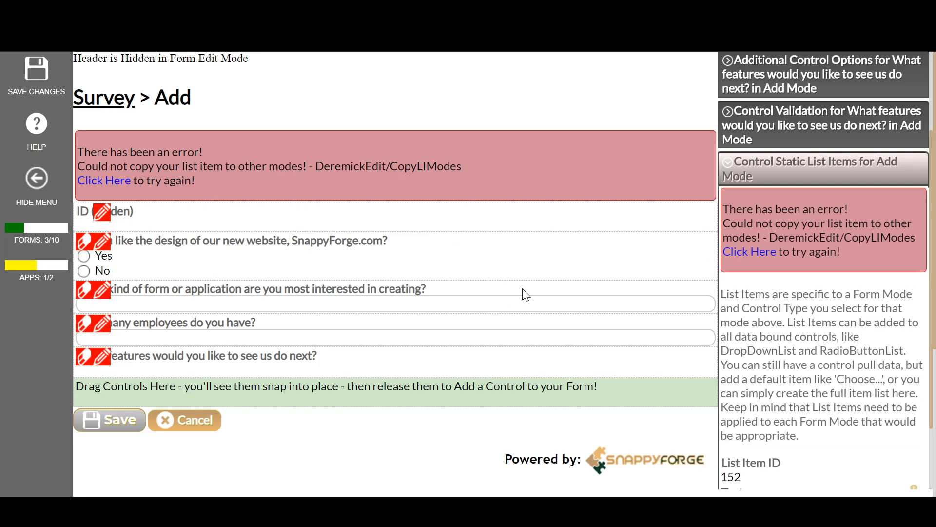
Step: Switch to the Notepad list and copy the option "Better Reporting (Complete with Charts & Graphs)" without its leading spaces
key(alt+Tab)
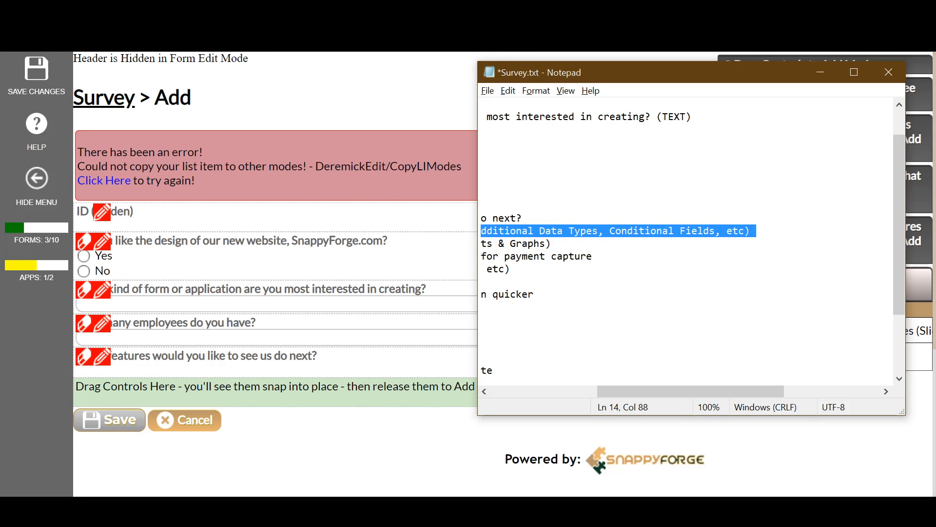
click(568, 256)
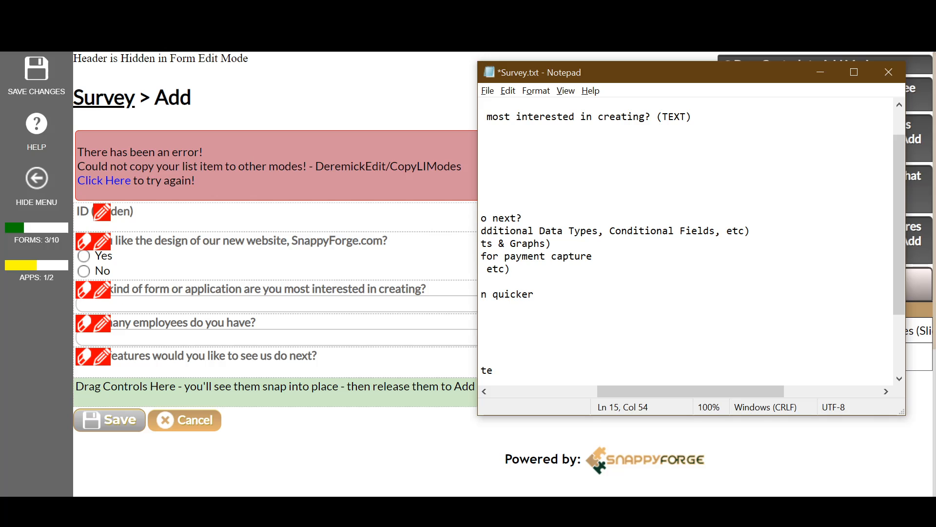
key(shift+Home)
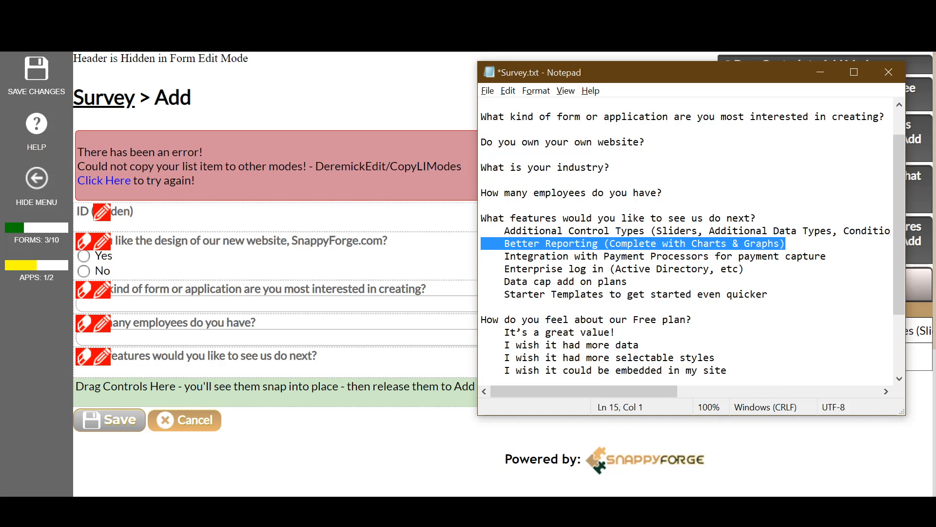
key(shift+Right)
key(shift+Right)
key(shift+Right)
key(shift+Right)
key(ctrl+c)
Step: Add the copied "Better Reporting (Complete with Charts & Graphs)" text as a list item with value 2 and copy it to all other modes
key(alt+Tab)
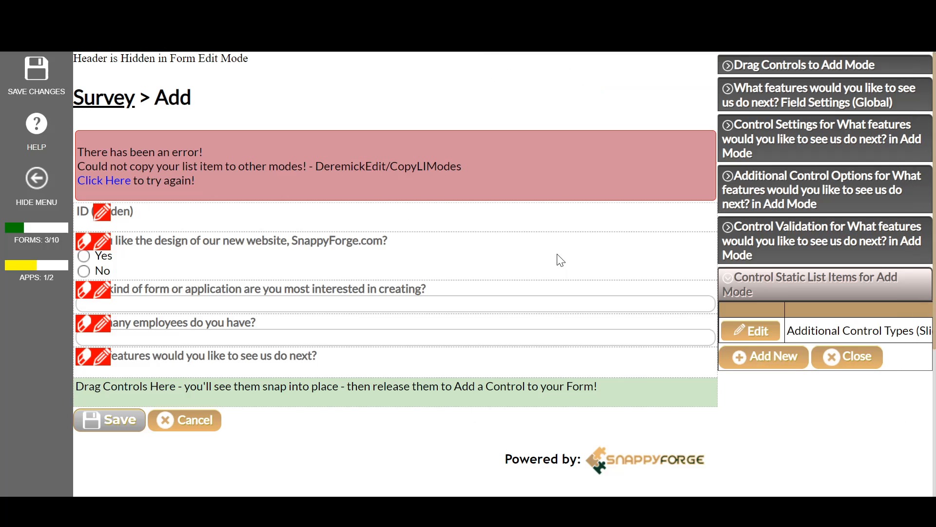
click(746, 373)
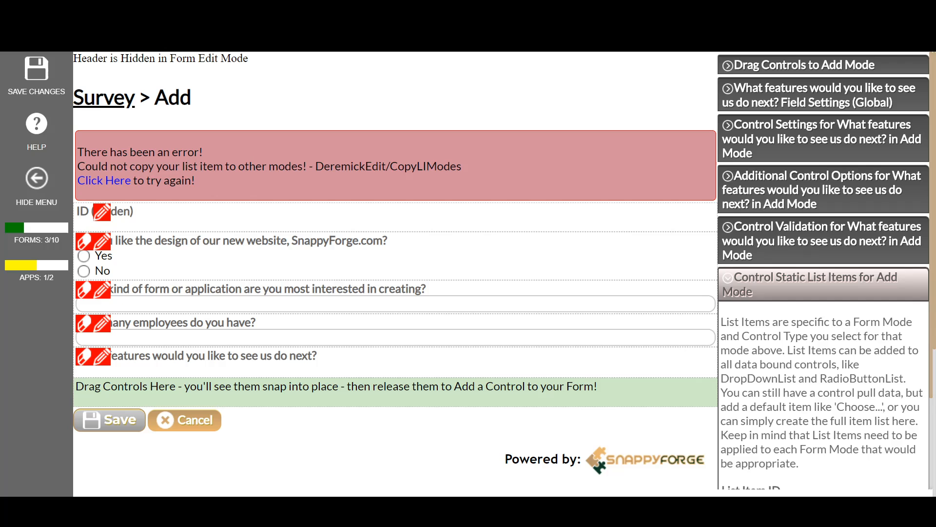
scroll(759, 396, down, 3)
key(ctrl+v)
click(764, 452)
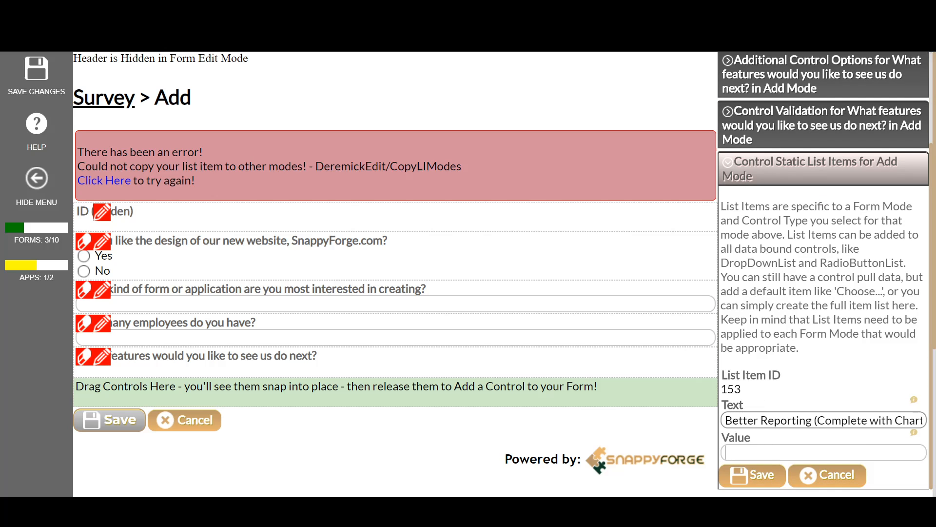
text(2)
click(768, 480)
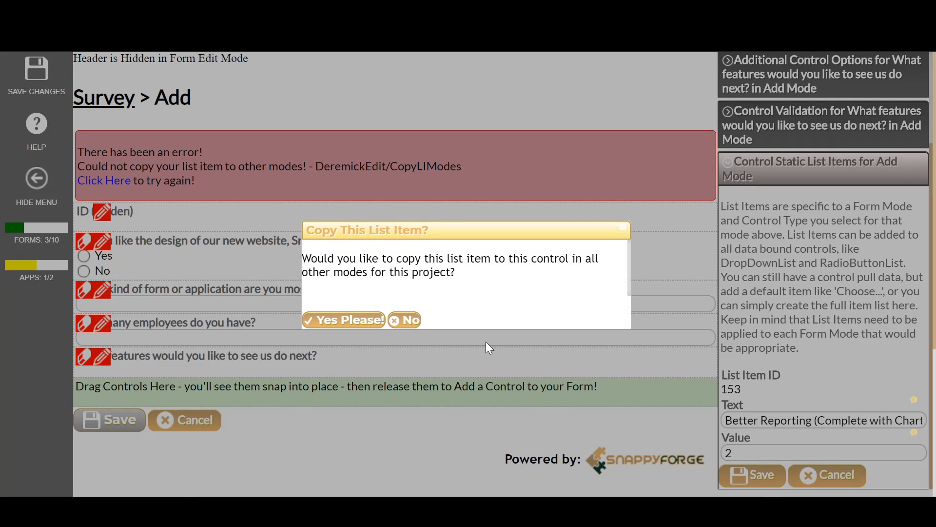
click(342, 321)
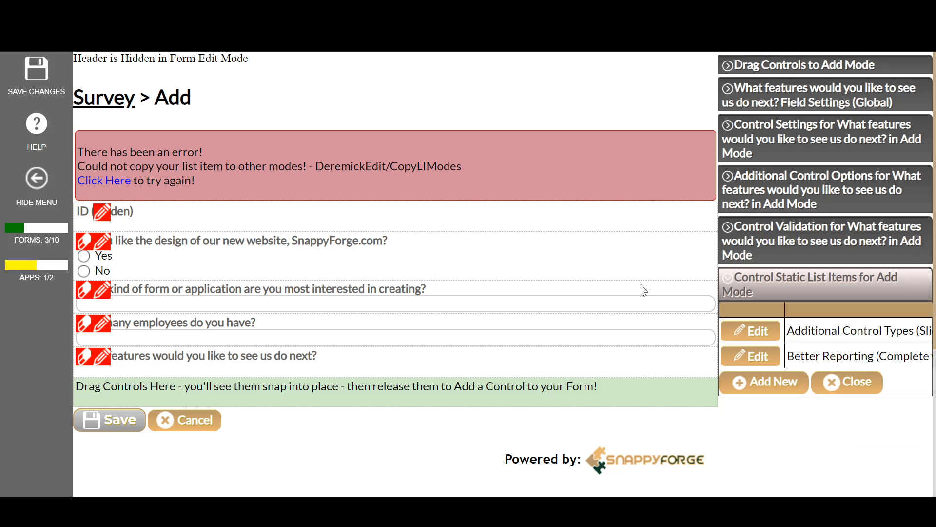
Step: Save the Survey form changes and open a new survey entry to preview the questions
click(33, 73)
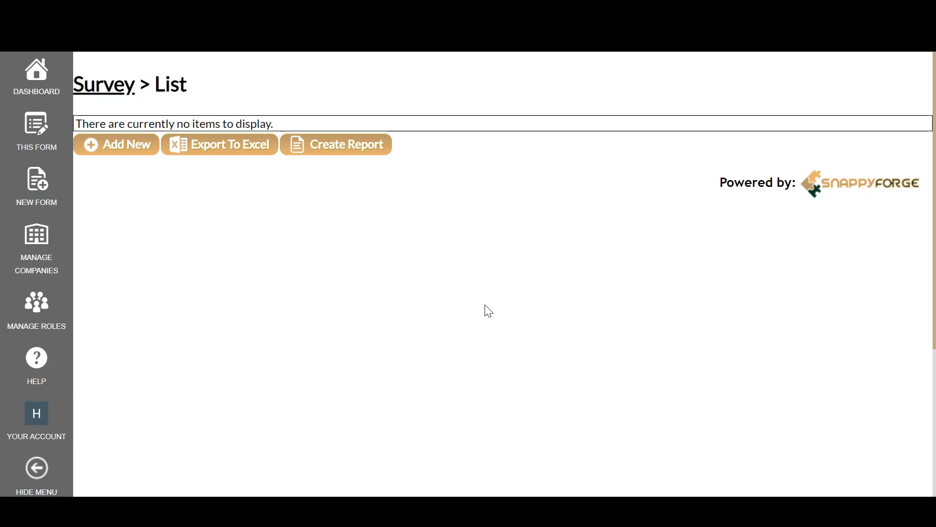
click(128, 151)
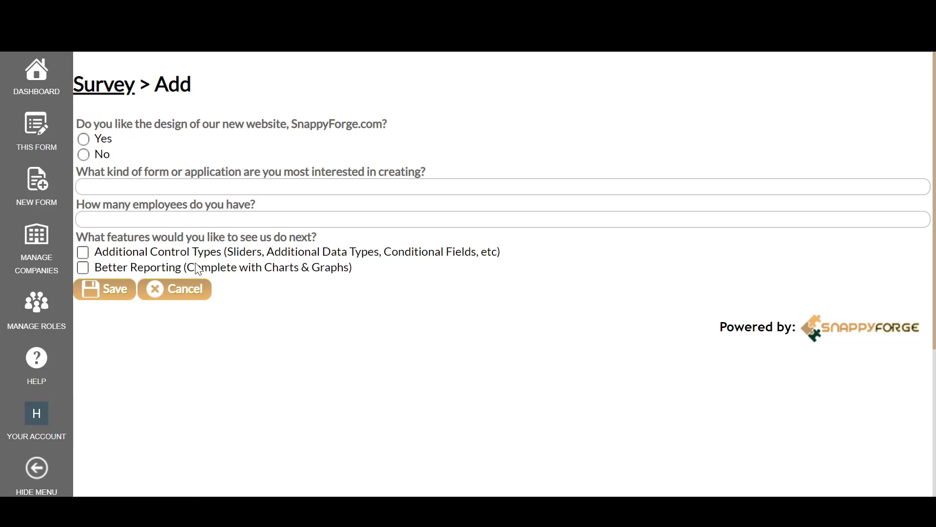
Step: Add a security rule to the Survey form that grants the Open Access role access to Add mode
mouse_move(37, 129)
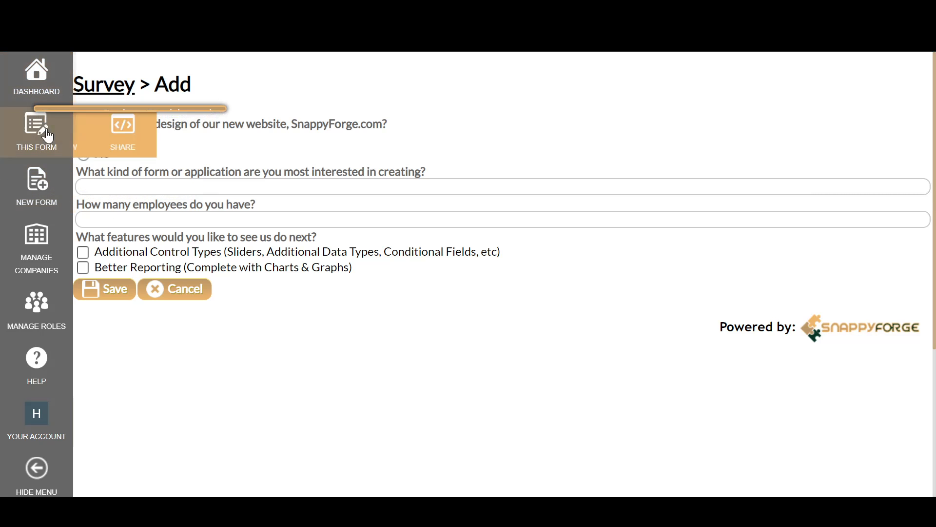
click(442, 132)
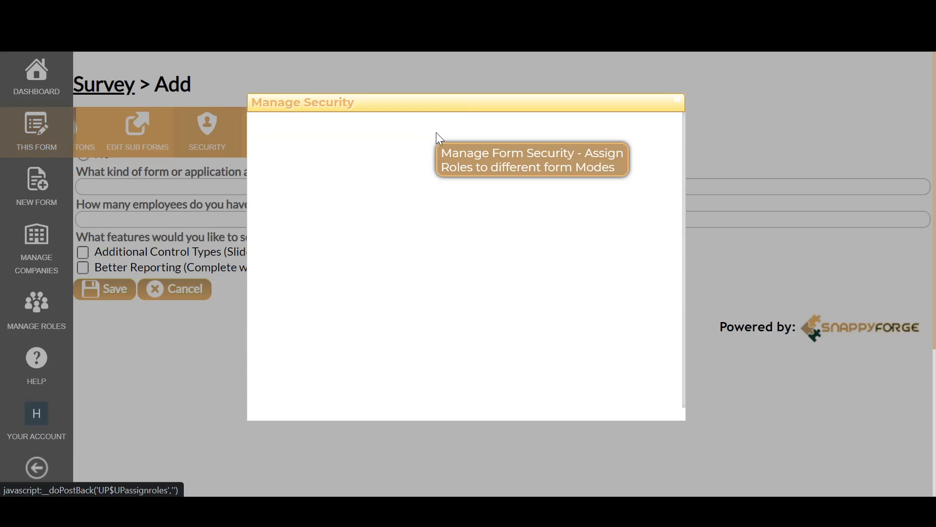
click(310, 178)
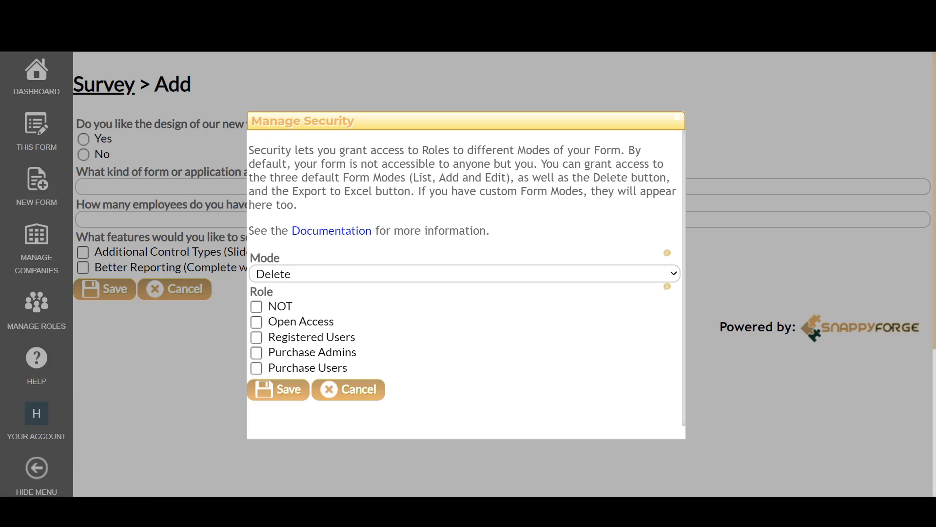
click(315, 277)
click(291, 349)
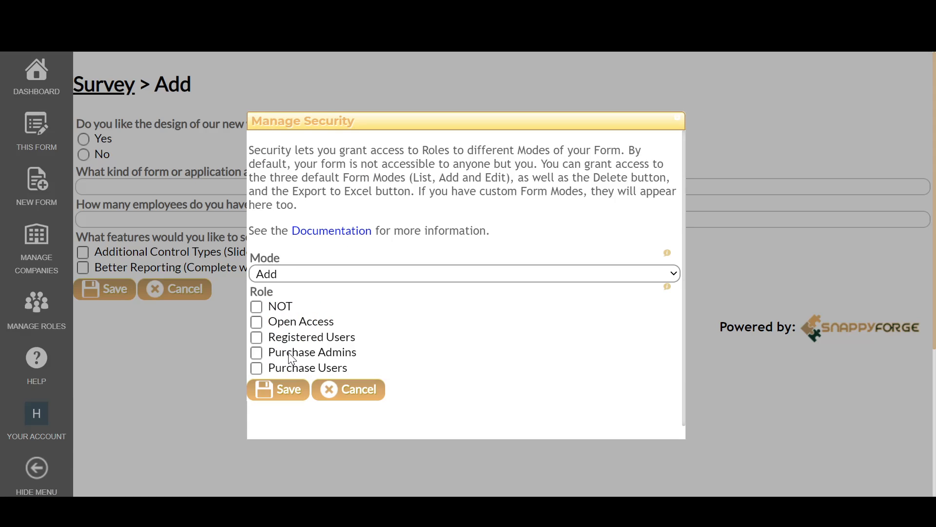
click(257, 323)
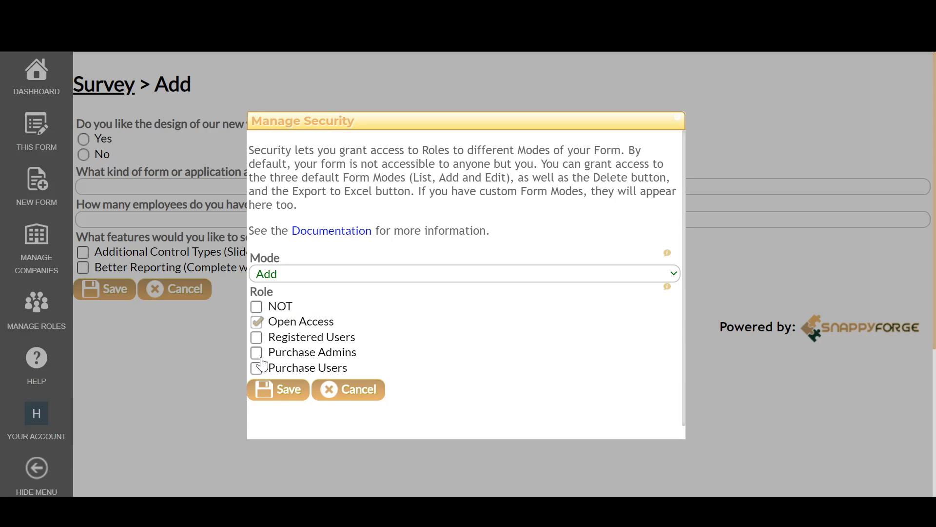
click(275, 393)
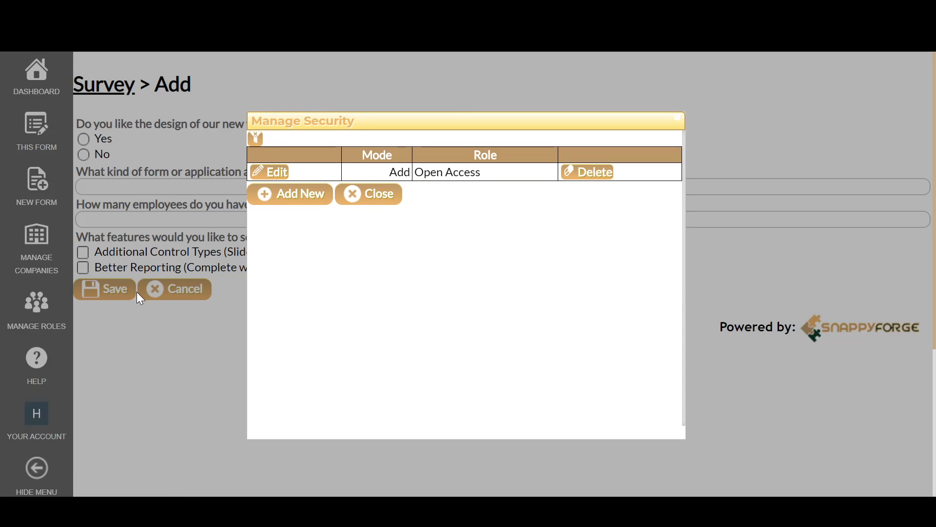
click(371, 195)
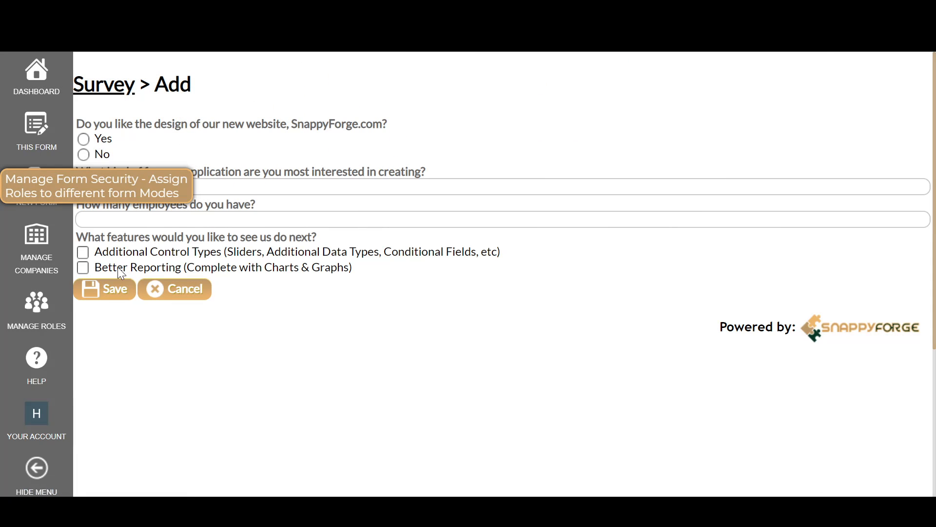
Step: Set the message of the Survey form's Add mode to "Thank you for your response!" and save the mode
click(41, 146)
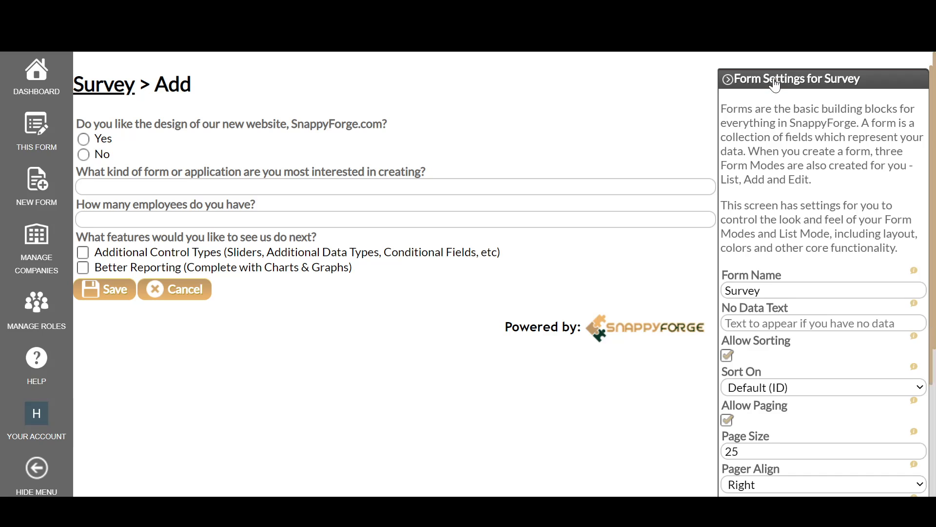
click(777, 78)
click(777, 103)
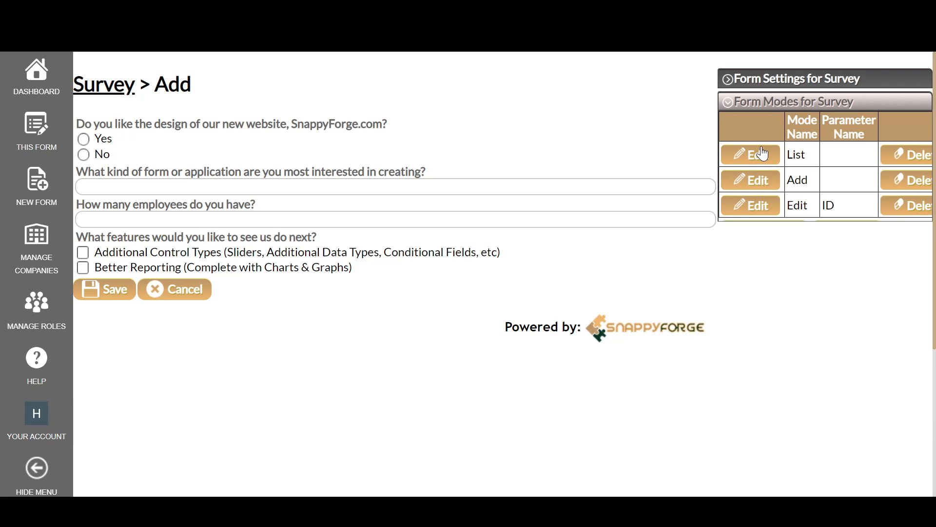
click(761, 188)
scroll(782, 324, down, 5)
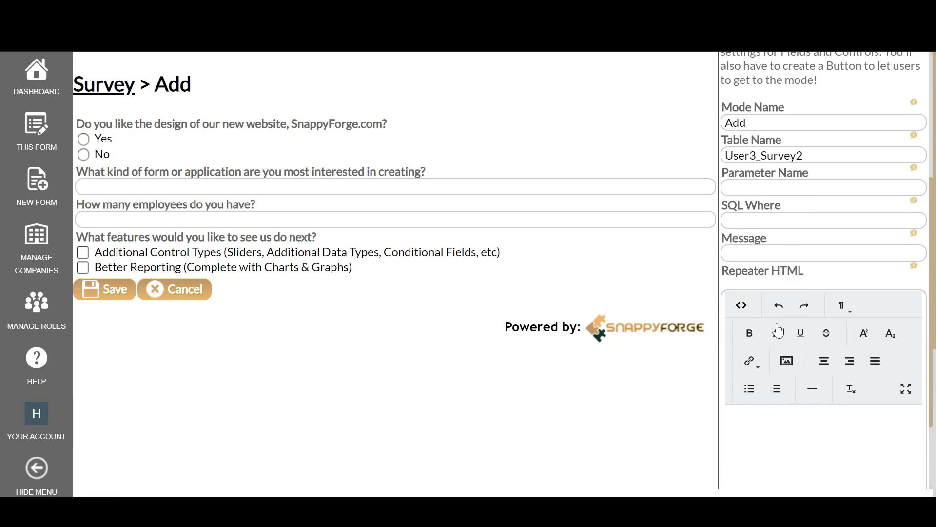
click(778, 252)
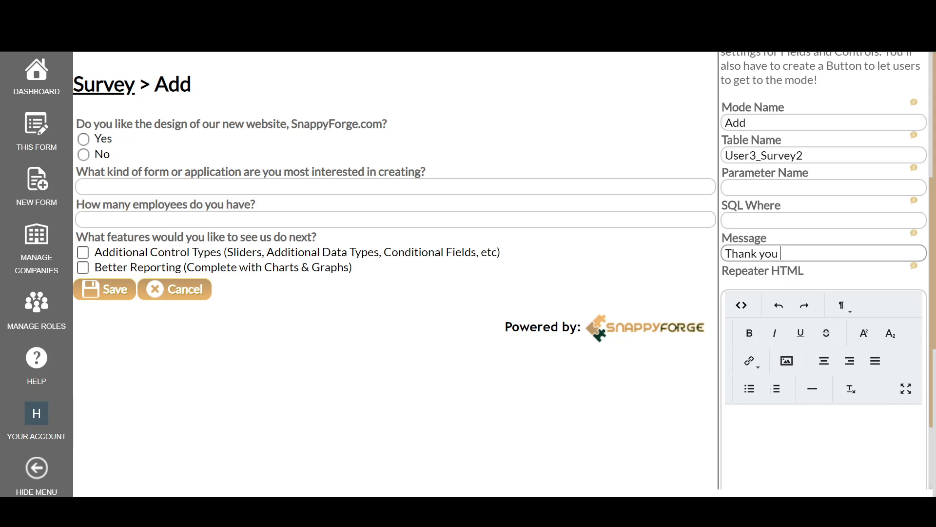
text(Thank you for your reponse!)
scroll(777, 282, down, 2)
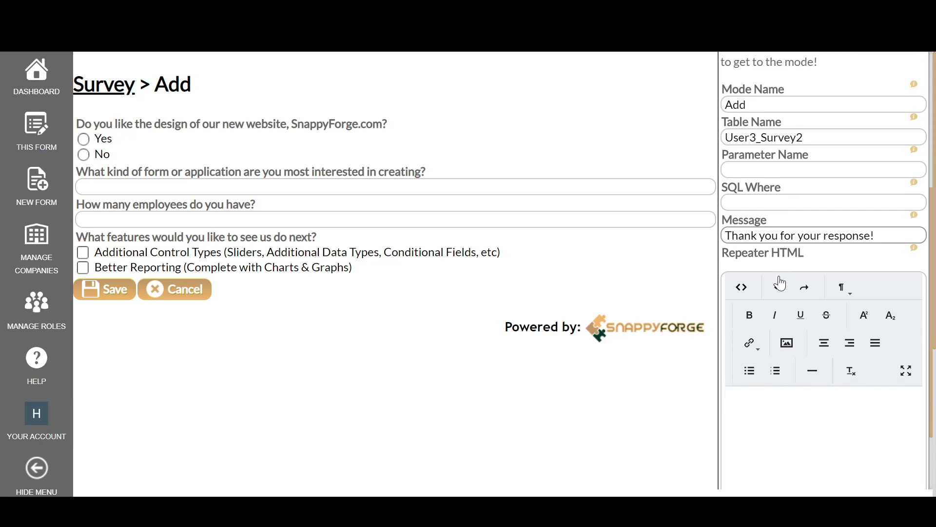
click(736, 477)
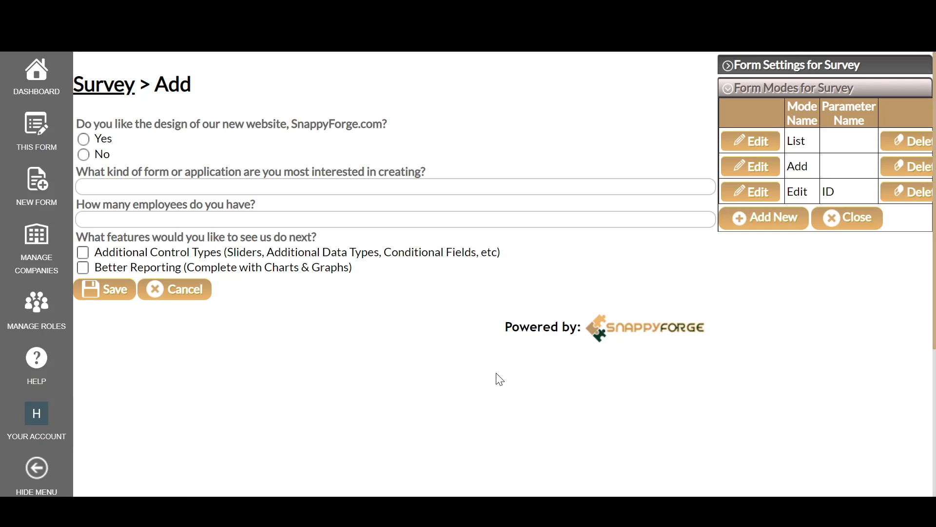